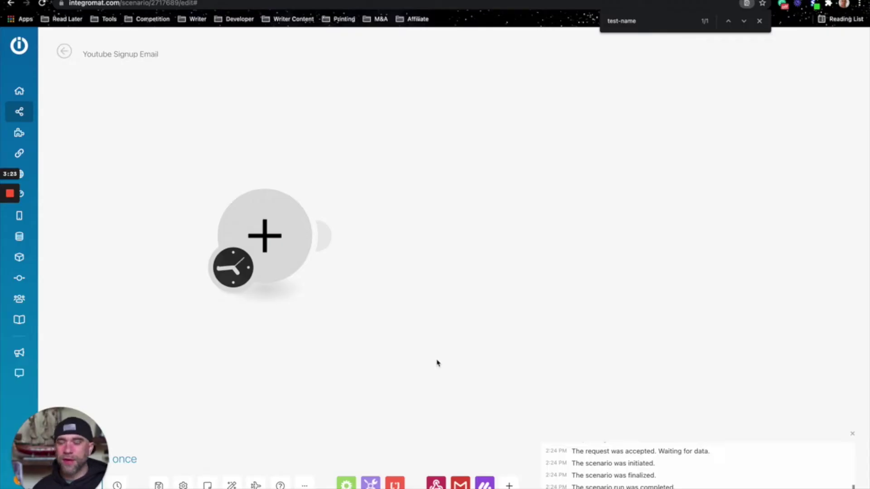
Add a Custom webhook trigger from the Webhooks app as the scenario's first module
left_click(275, 256)
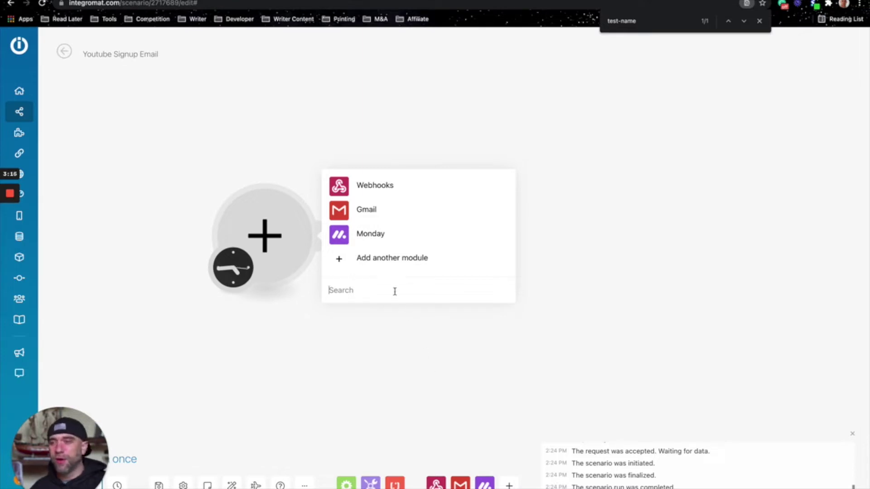
type("webhooks")
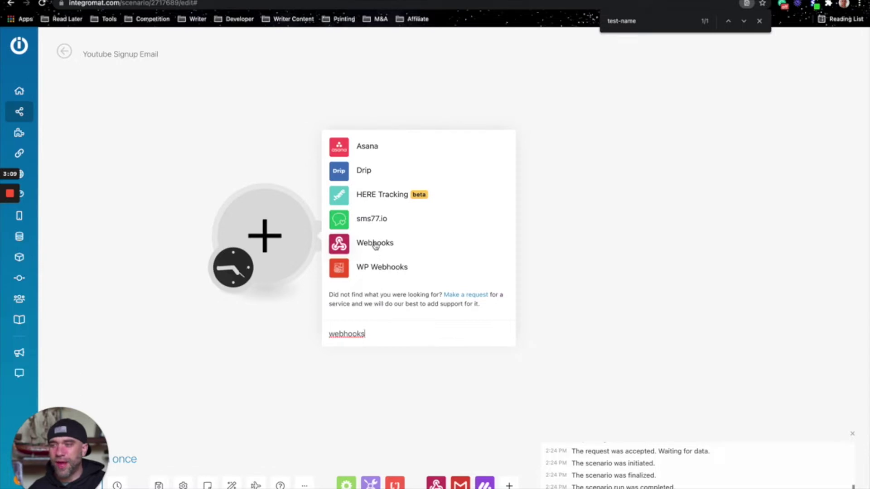
left_click(375, 244)
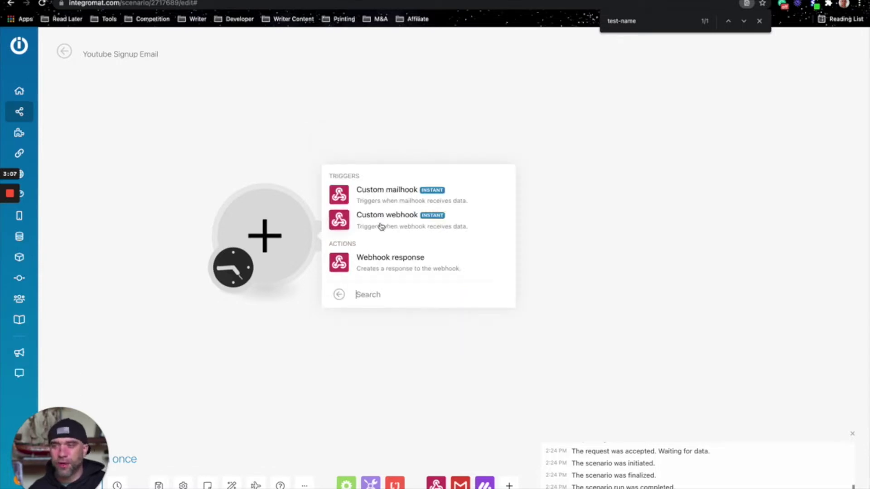
left_click(381, 226)
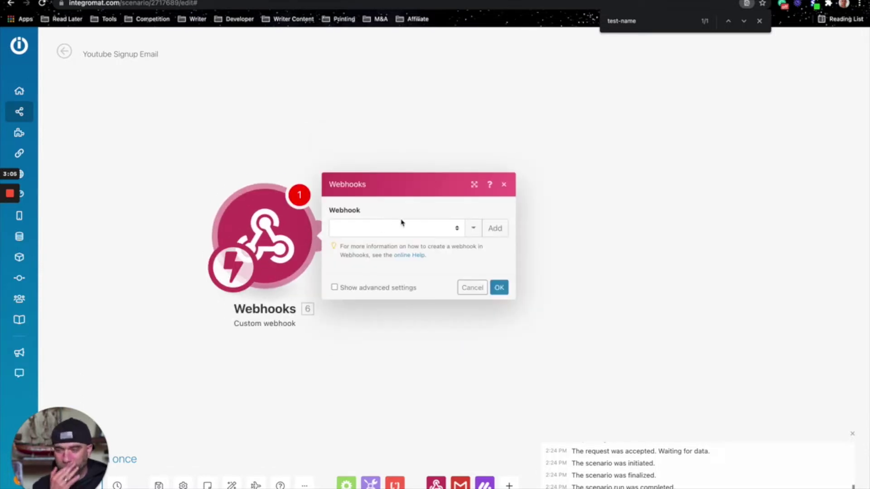
Create a webhook named "YT Subscribe Webhook" for the module and copy its address
left_click(496, 232)
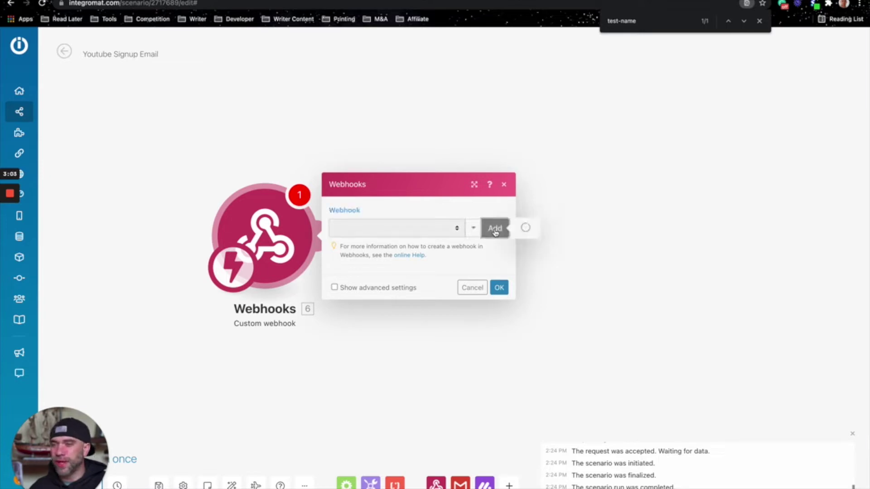
triple_click(542, 197)
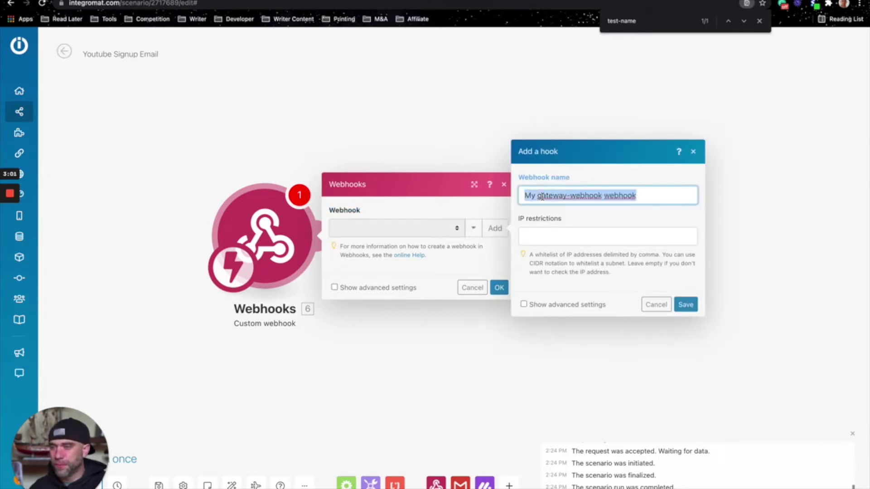
type("YT Subscribe Webhook")
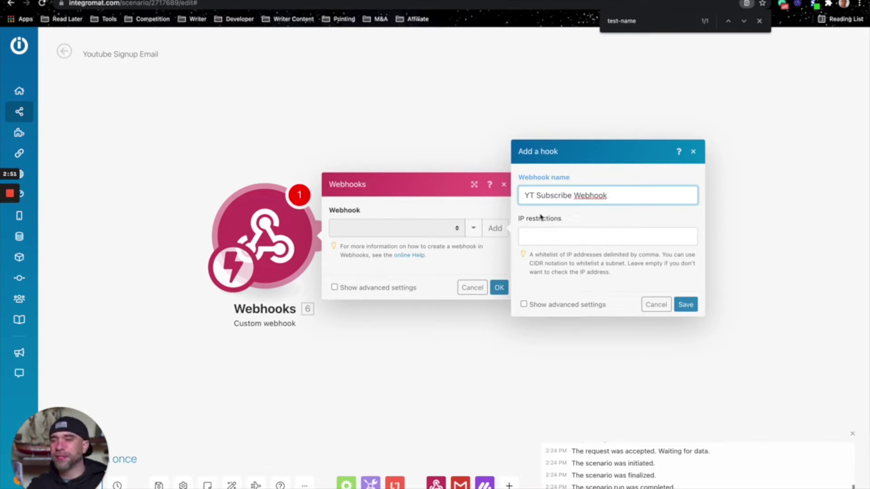
left_click(689, 305)
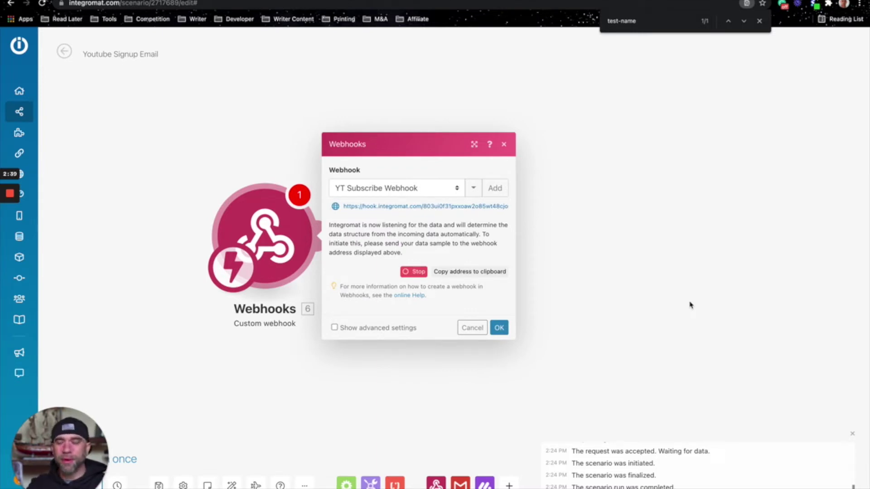
left_click(457, 273)
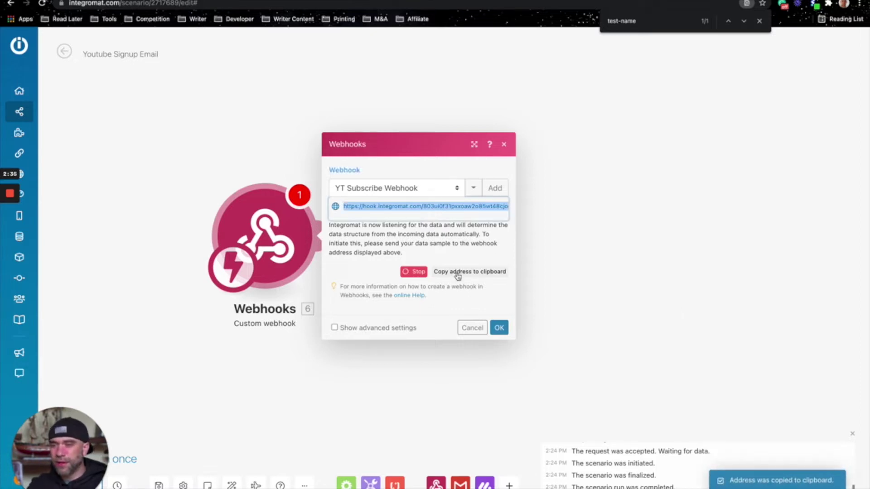
Switch to the monday.com board and start adding the webhooks integration "When a status changes to something, send a webhook"
key("ctrl+Right")
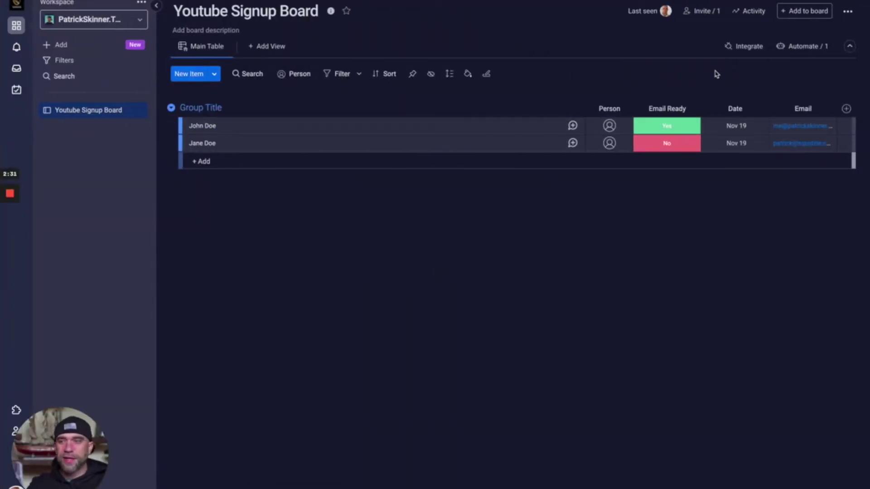
left_click(744, 50)
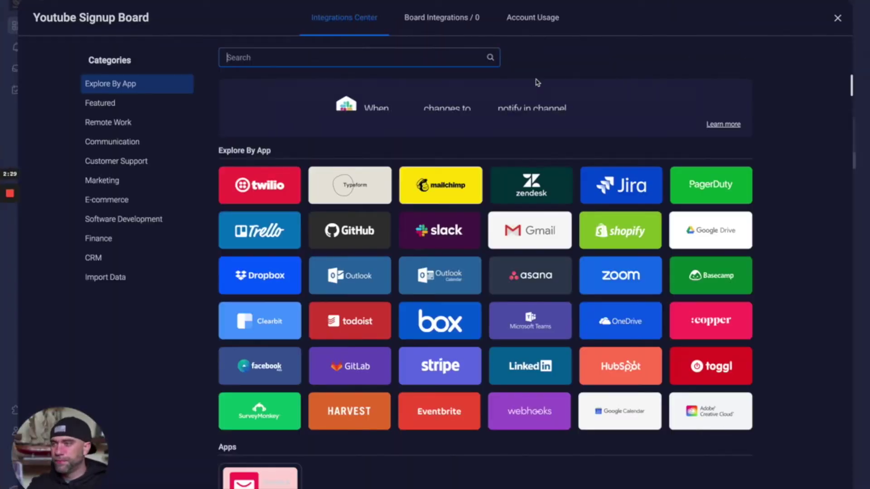
type("webhooks")
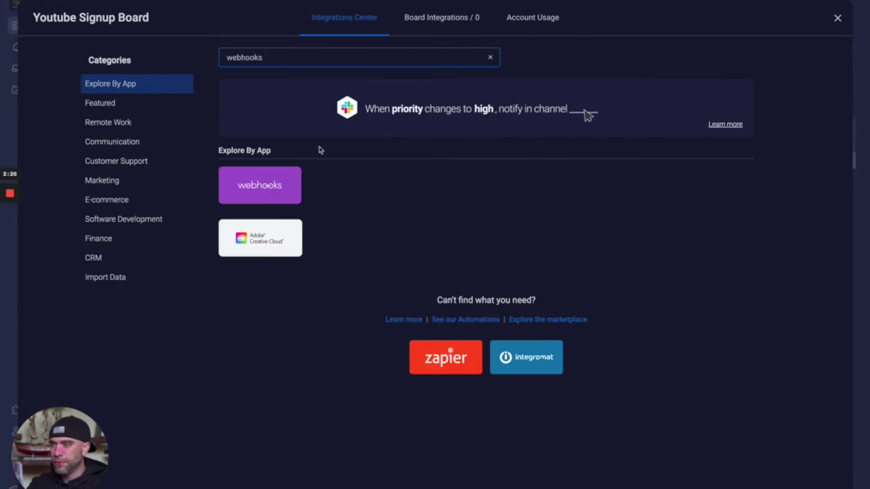
left_click(260, 198)
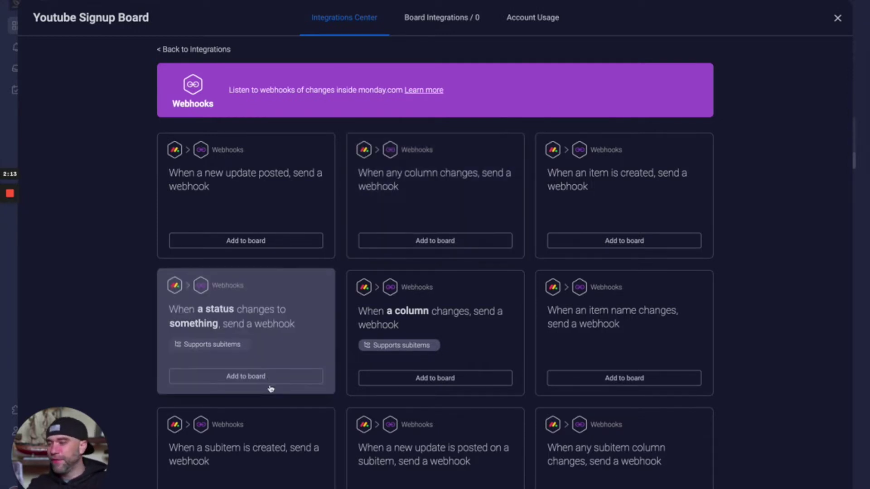
left_click(271, 381)
left_click(417, 314)
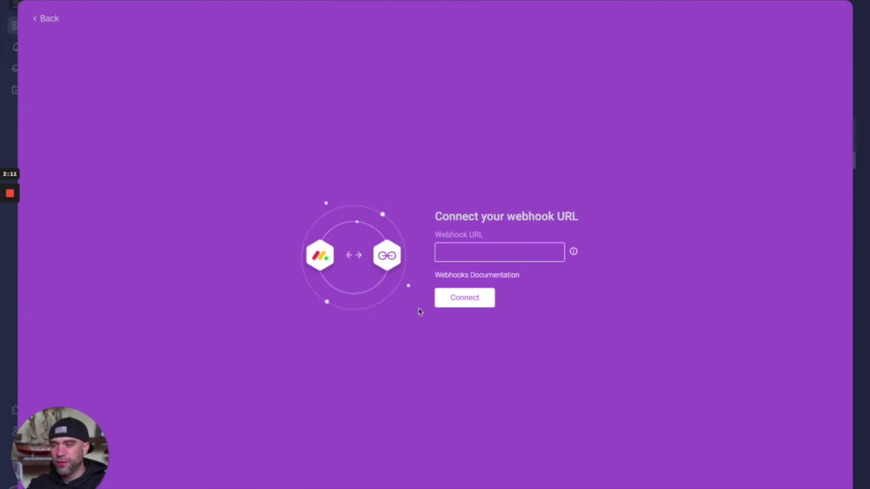
Connect the integration to the copied Integromat webhook URL
left_click(476, 252)
key("ctrl+v")
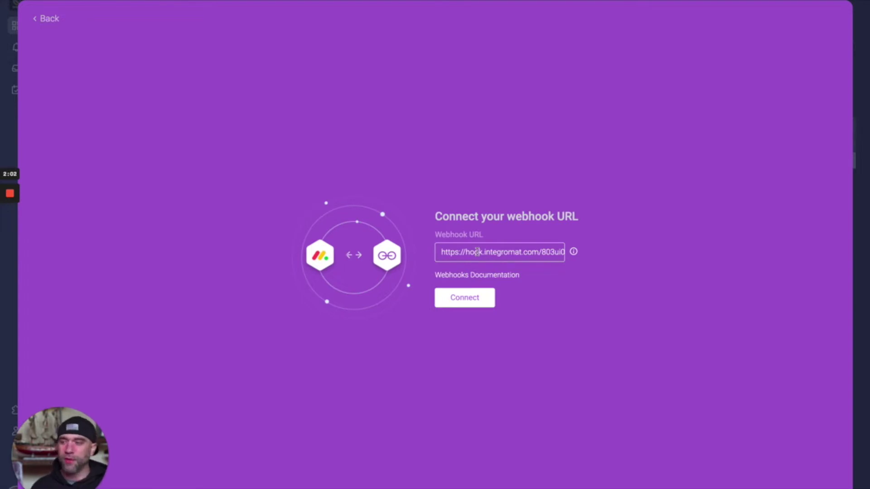
left_click(473, 300)
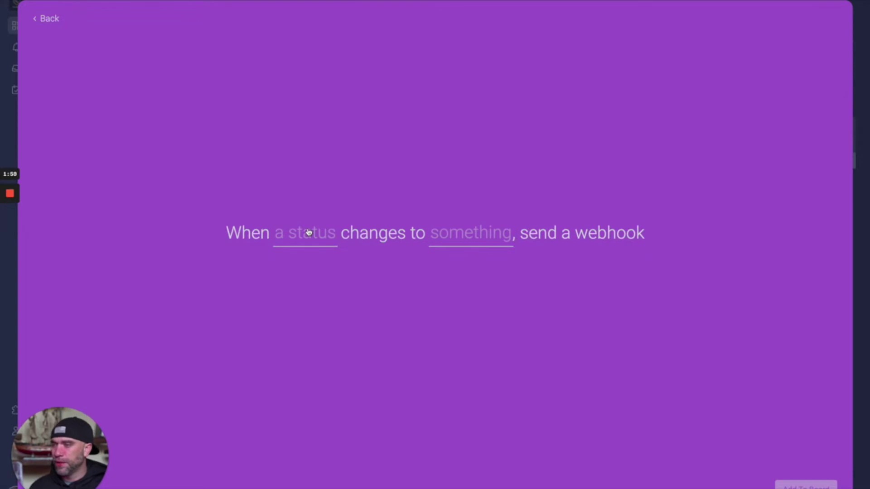
Set the integration to send a webhook when Email Ready changes to Yes, add it to the board and close the integrations center
left_click(308, 233)
left_click(311, 278)
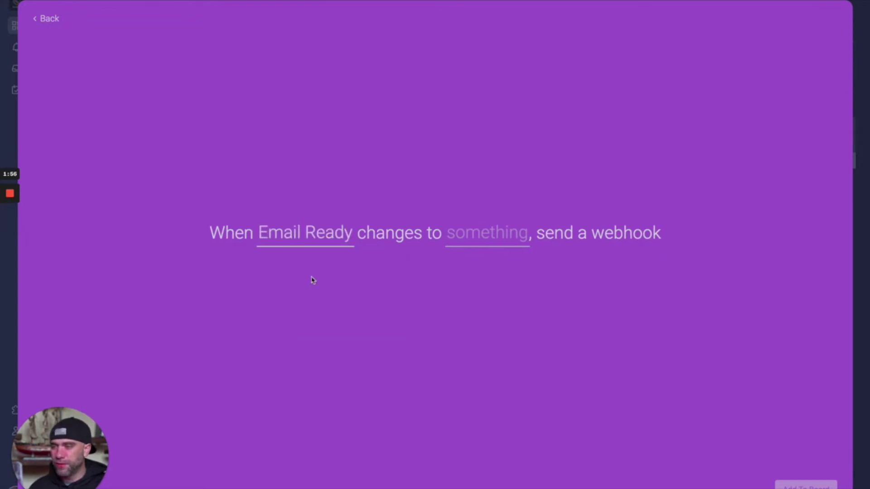
left_click(471, 233)
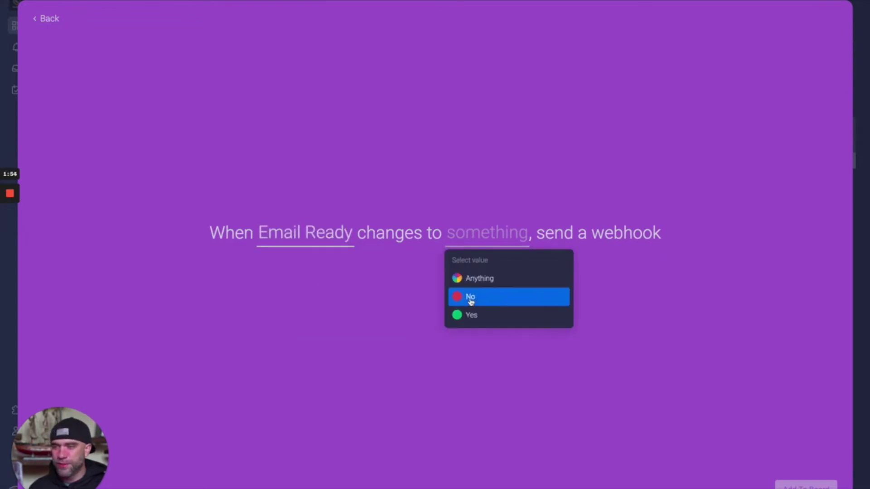
left_click(471, 315)
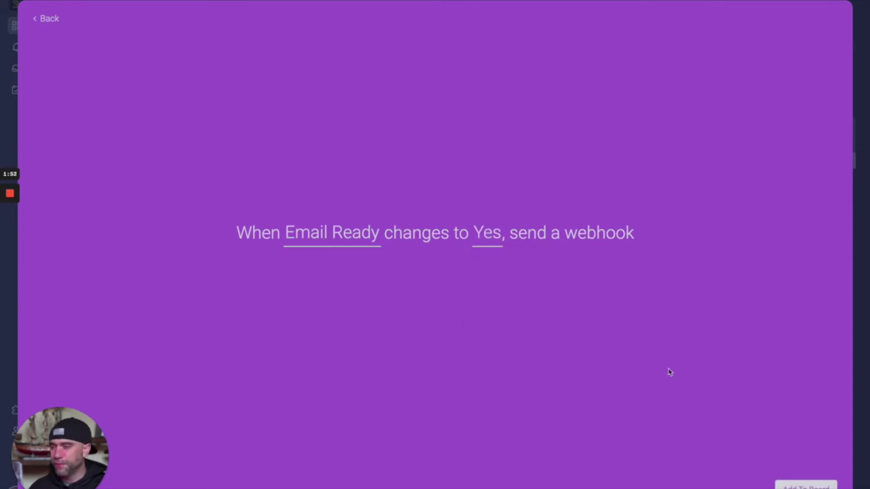
left_click(811, 484)
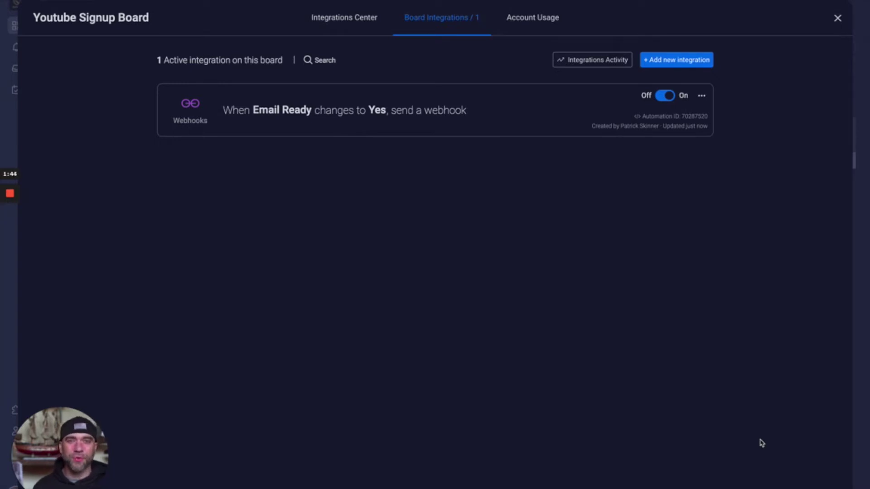
left_click(837, 18)
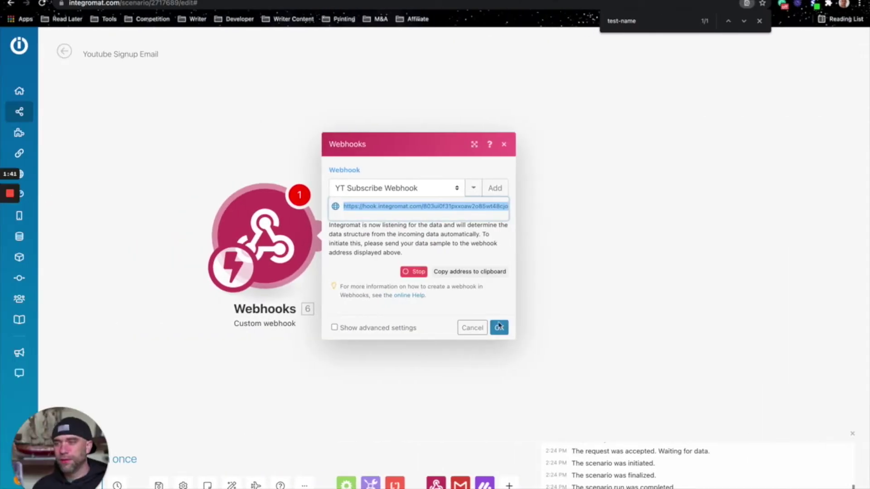
Back in Integromat, accept the webhook settings and run only the Webhooks module
left_click(499, 330)
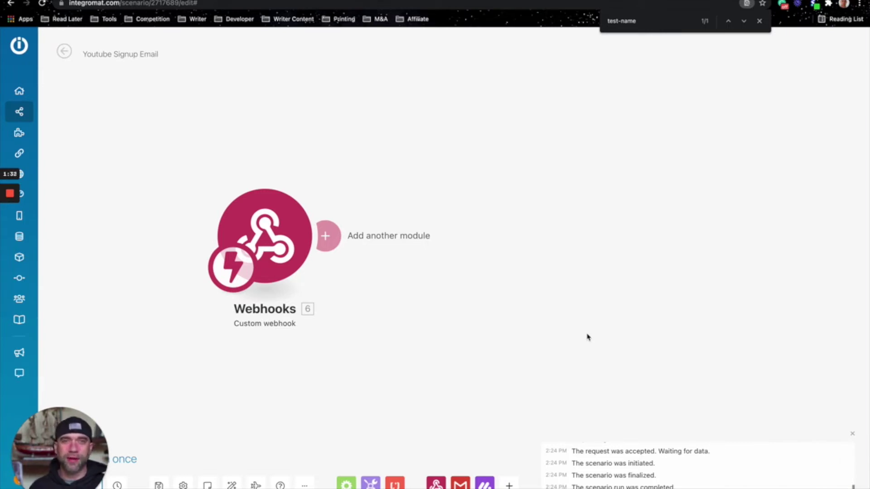
right_click(280, 238)
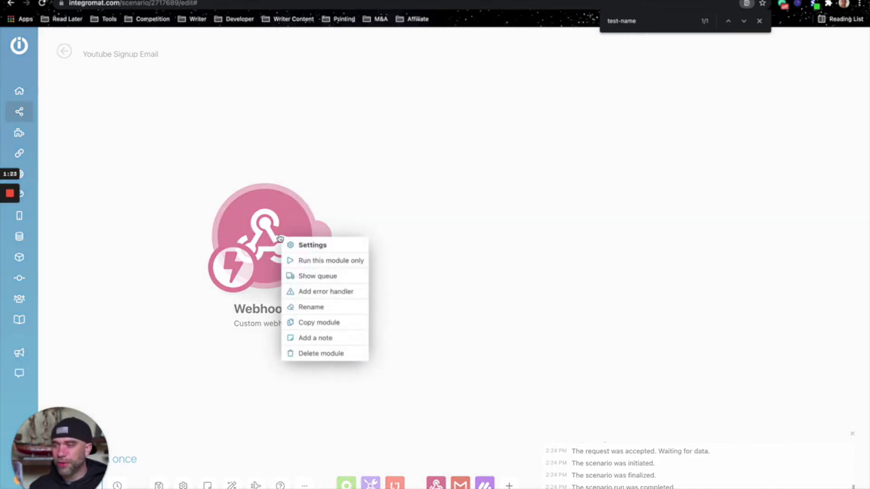
left_click(323, 262)
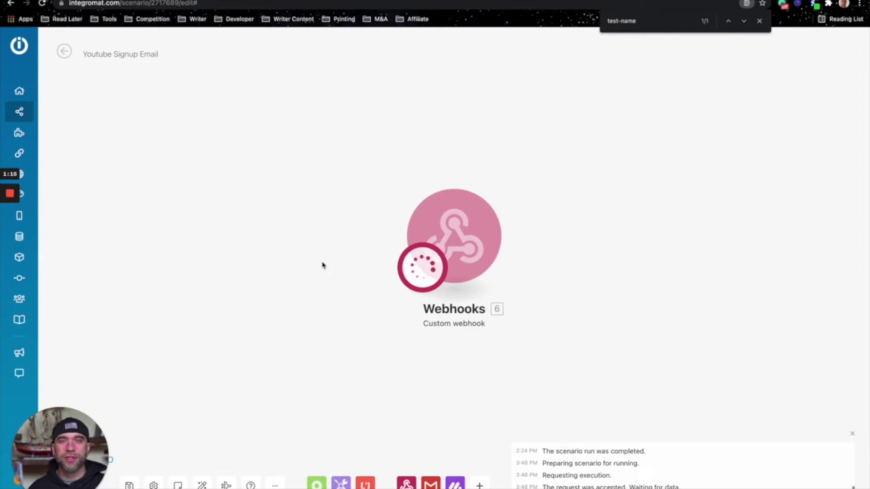
On the monday.com board, set the first item's Email Ready status to No and then back to Yes to trigger the webhook
key("ctrl+Right")
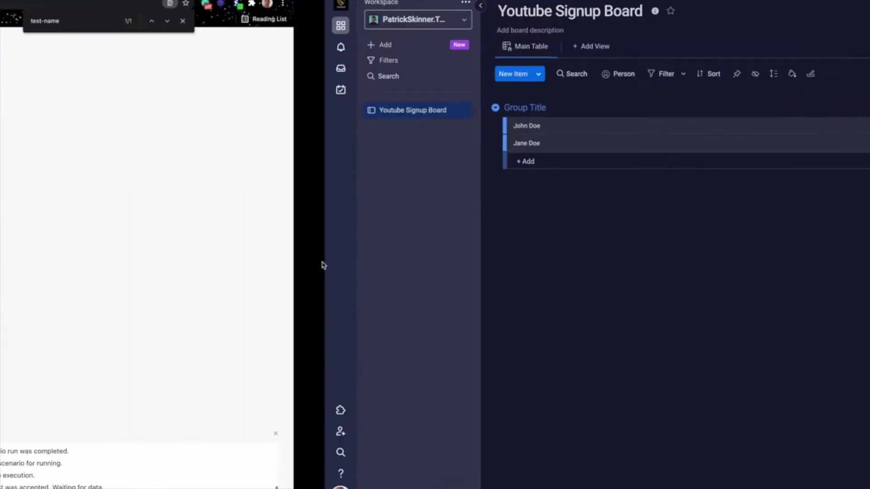
left_click(666, 131)
left_click(666, 147)
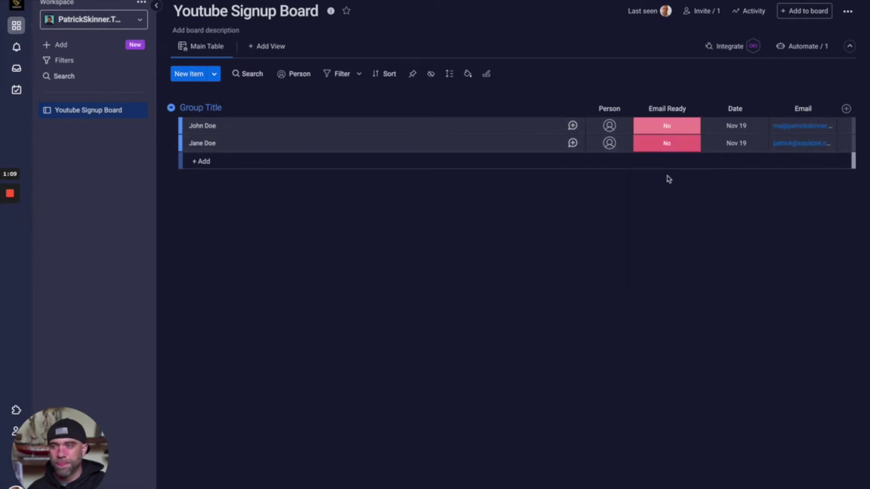
left_click(671, 132)
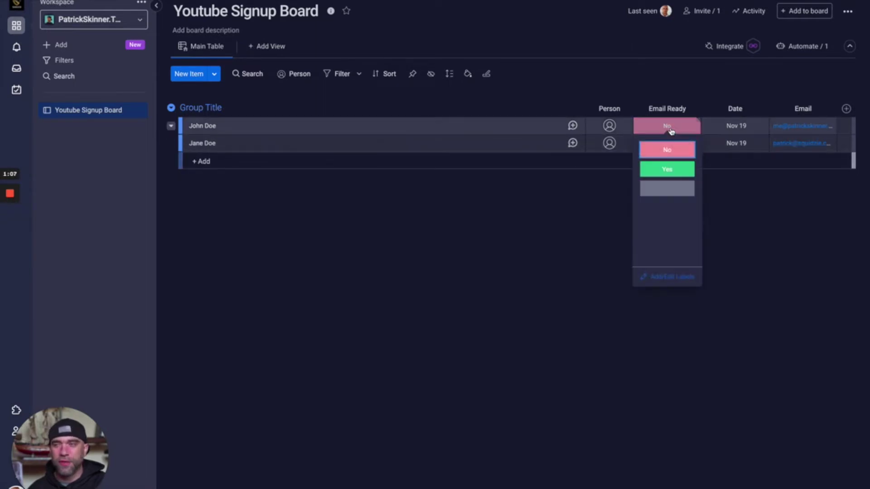
left_click(666, 169)
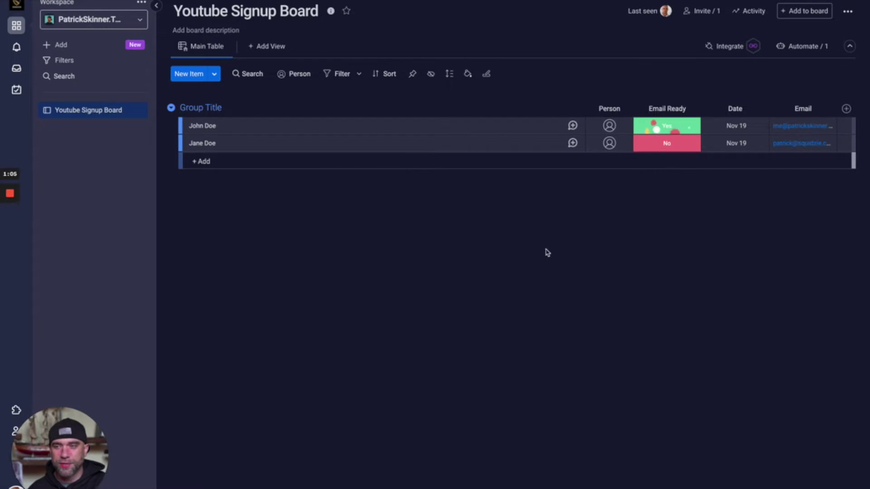
Return to Integromat and examine the output bundle of the webhook's first operation, then close the results
key("ctrl+Left")
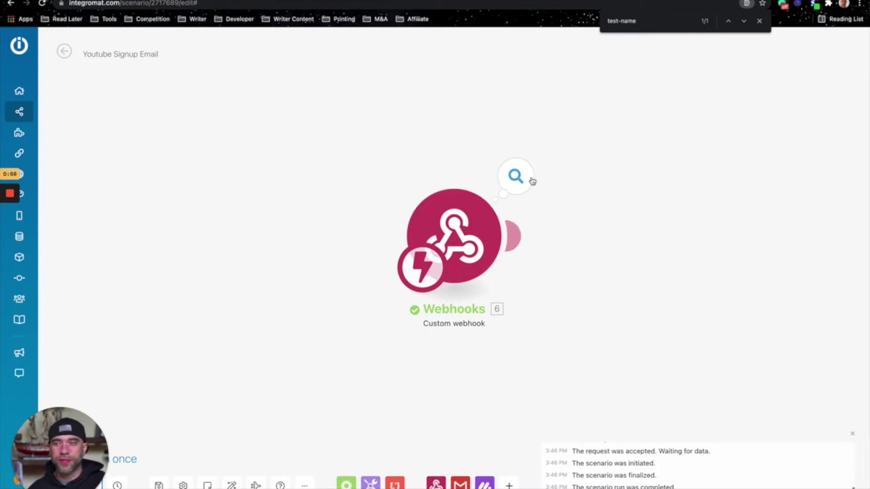
left_click(524, 182)
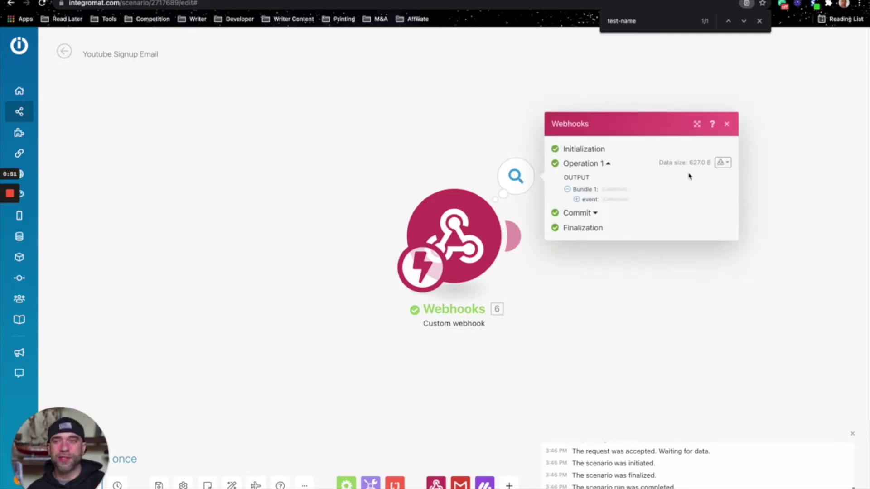
left_click(723, 164)
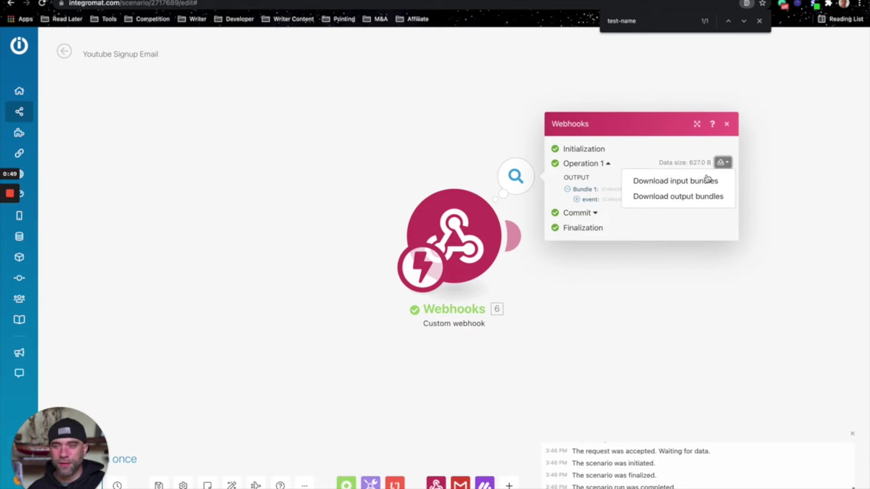
left_click(686, 198)
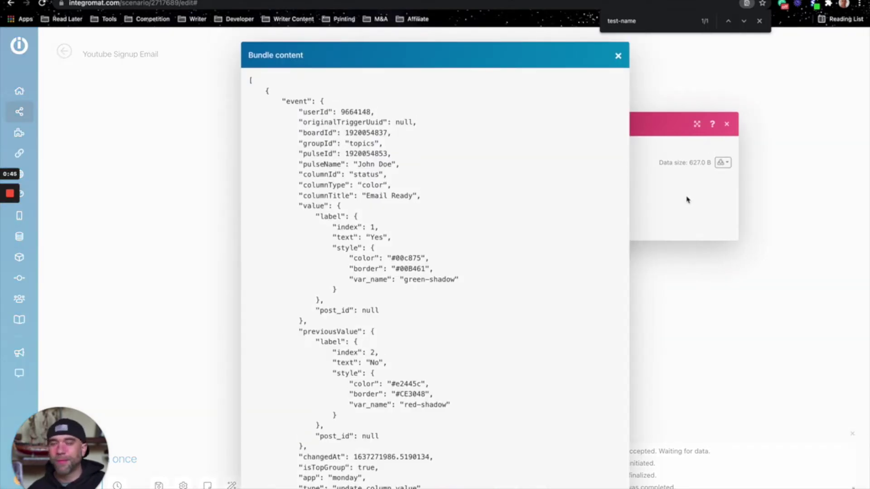
left_click(618, 56)
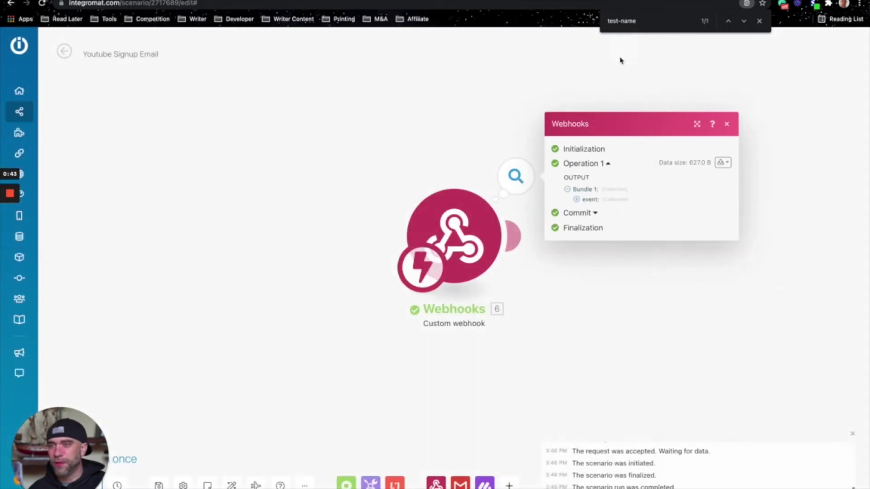
left_click(728, 124)
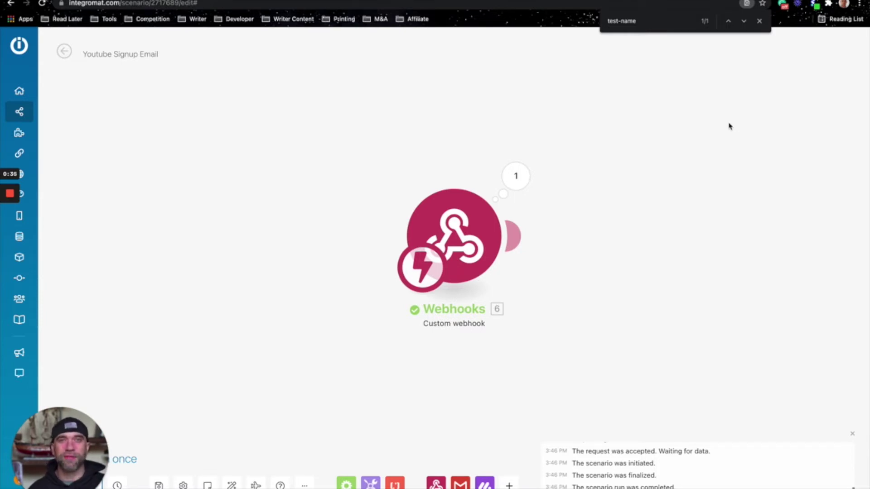
Add a Monday "Get an Item" module after the Webhooks module
left_click(512, 236)
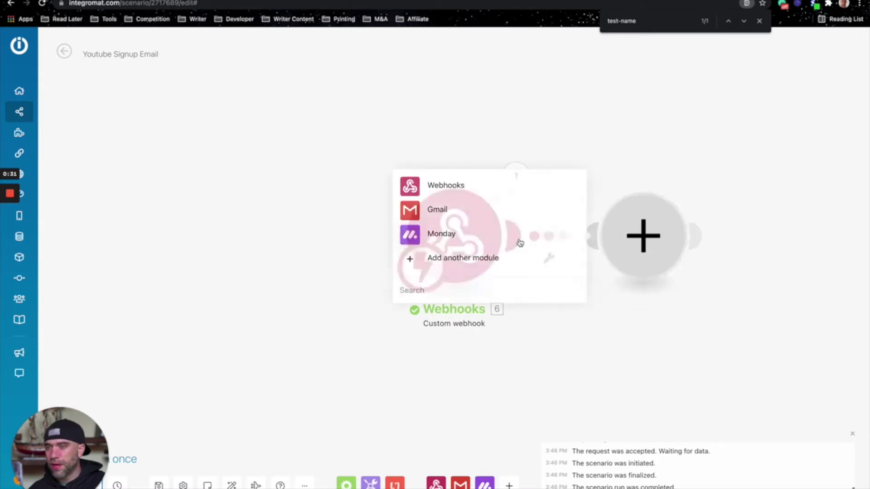
left_click(466, 236)
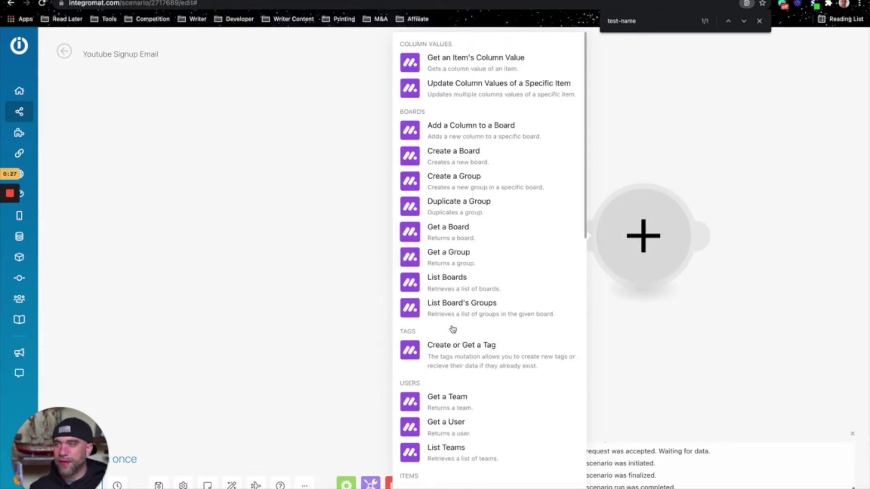
type("get an item")
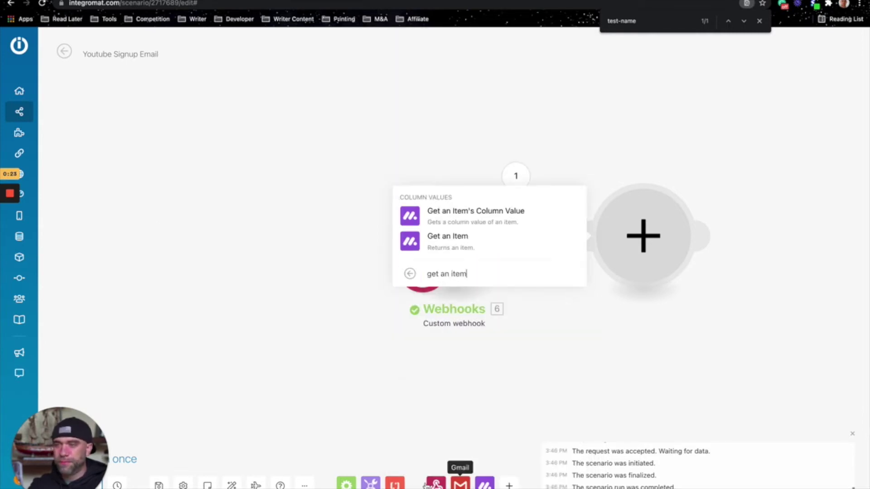
left_click(467, 245)
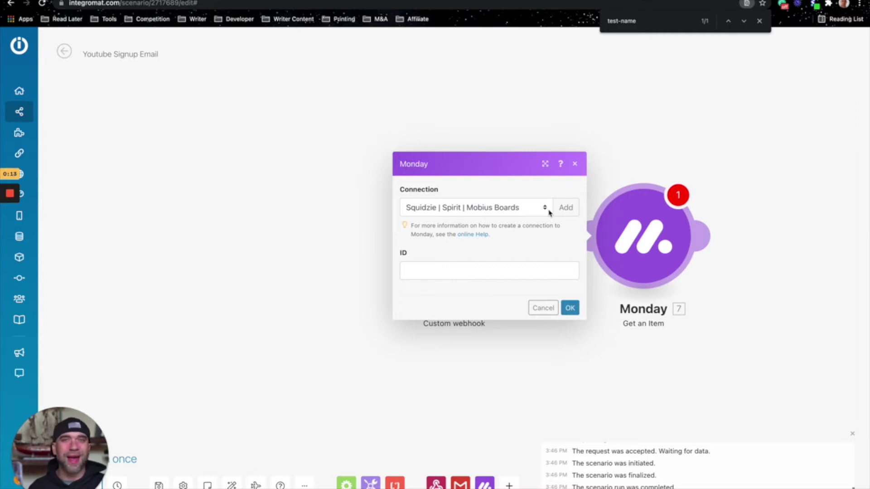
Map the Monday module's item ID to the webhook event's pulseId and accept the module settings
left_click(534, 271)
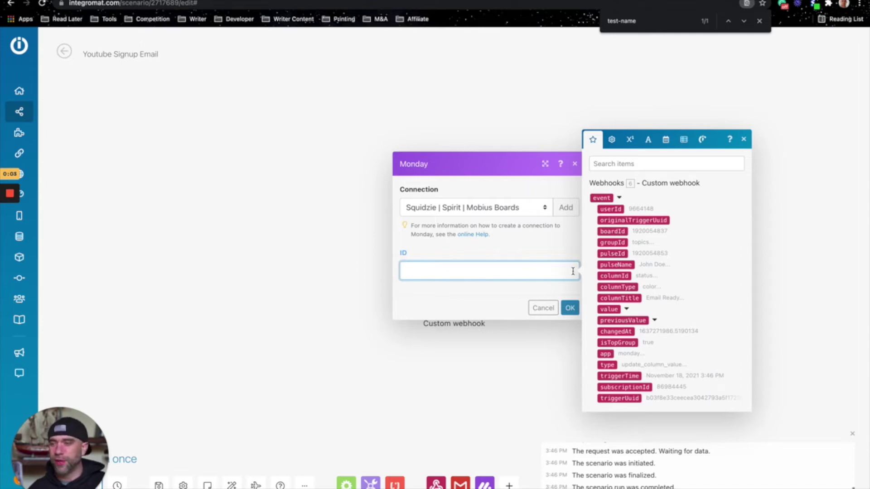
left_click_drag(613, 254, 615, 254)
left_click(614, 255)
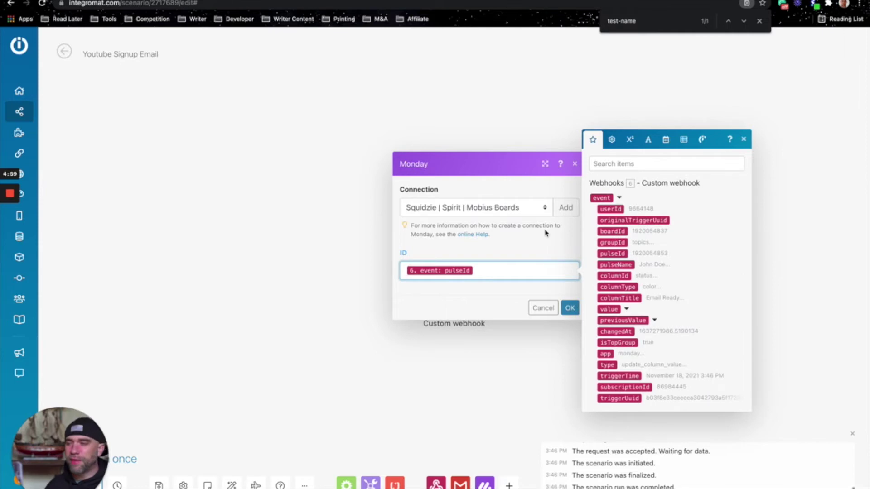
left_click(570, 308)
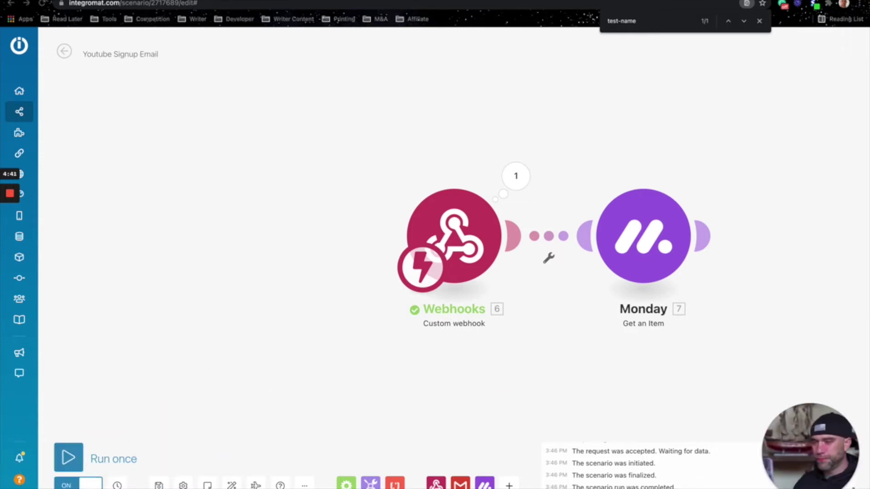
Run the scenario once and, on the monday.com board, set the first item's Email Ready status to No and back to Yes
left_click(69, 459)
key("ctrl+Right")
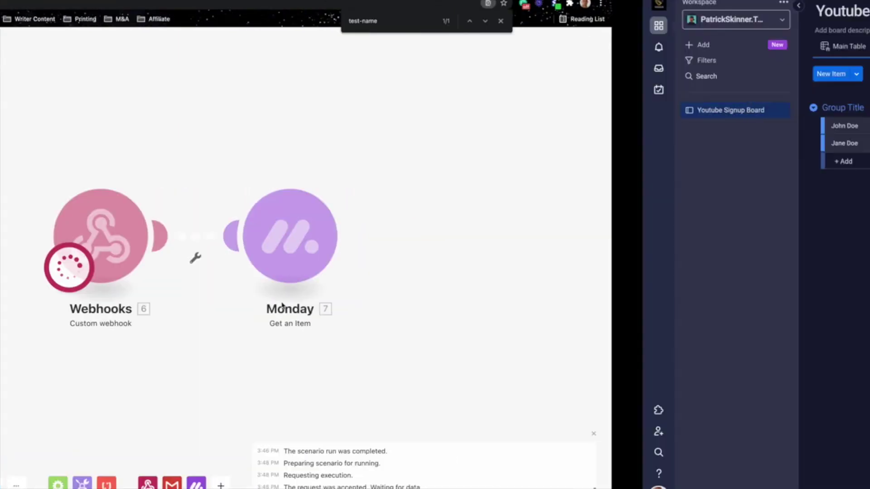
left_click(665, 130)
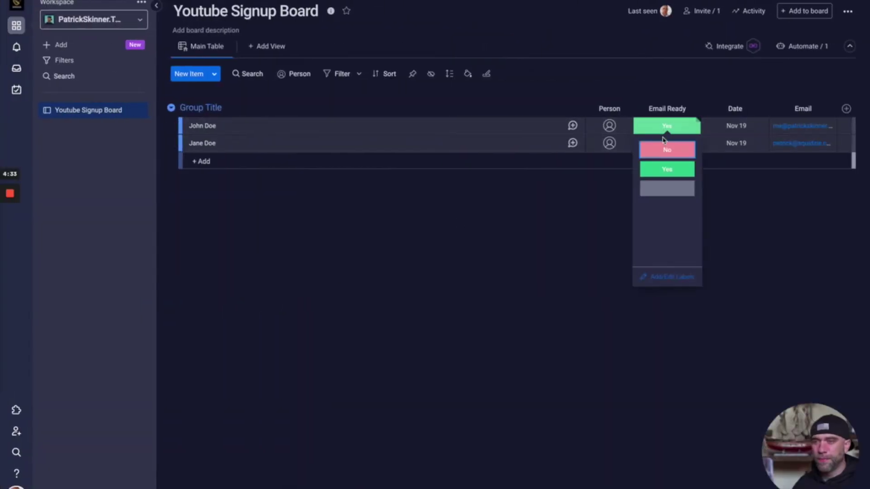
left_click(666, 149)
left_click(668, 130)
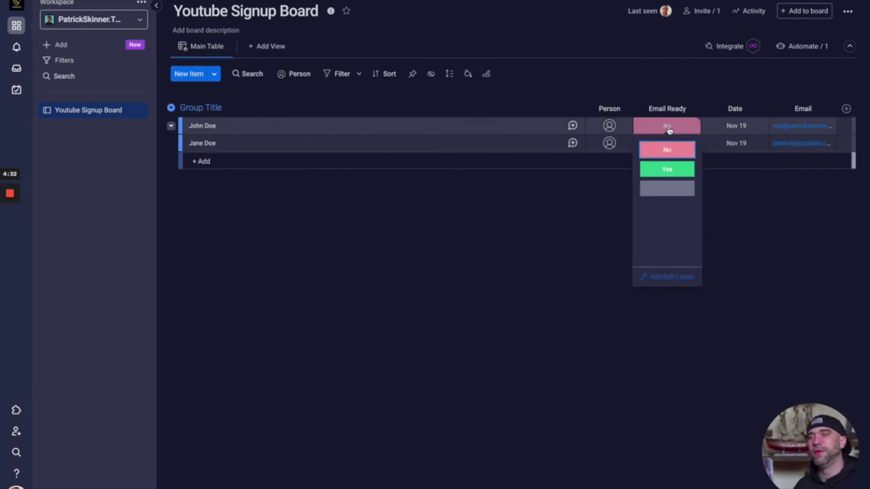
left_click(666, 169)
Return to Integromat and examine the output bundle of the Monday "Get an Item" module, then close the results
key("ctrl+Left")
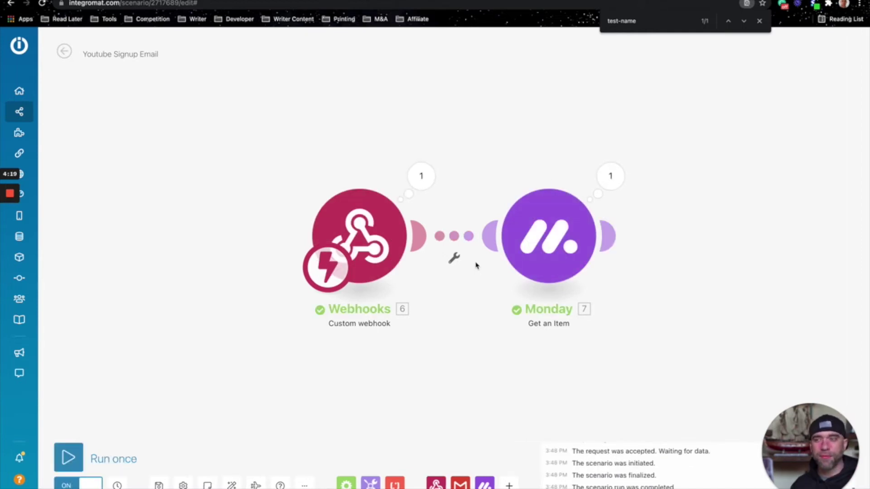
left_click(609, 178)
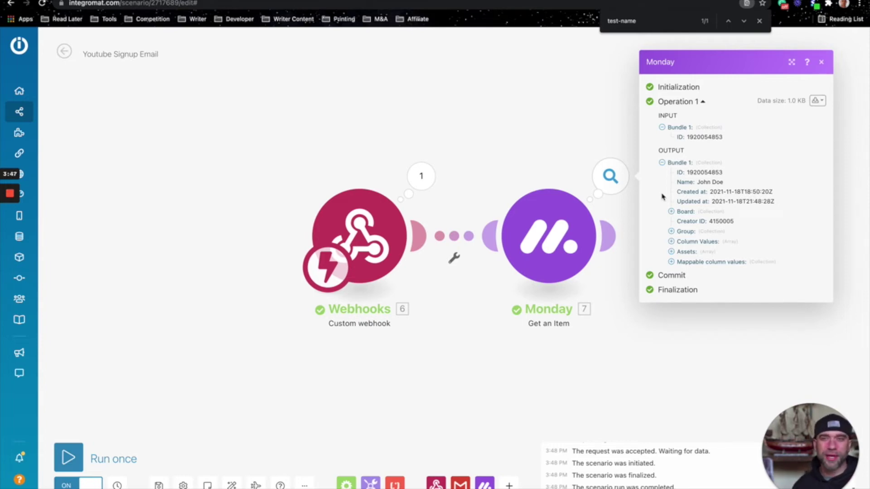
left_click(623, 286)
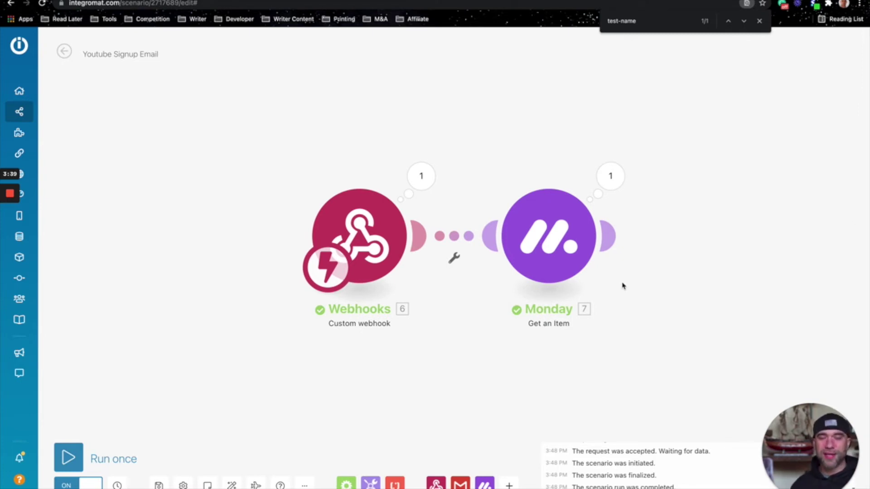
Add a Gmail "Send an email" module after the Monday module
left_click(609, 235)
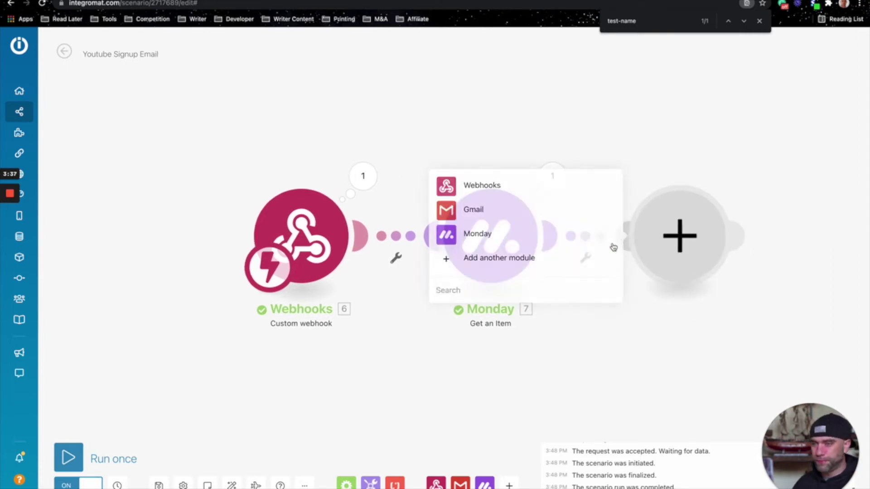
left_click(470, 209)
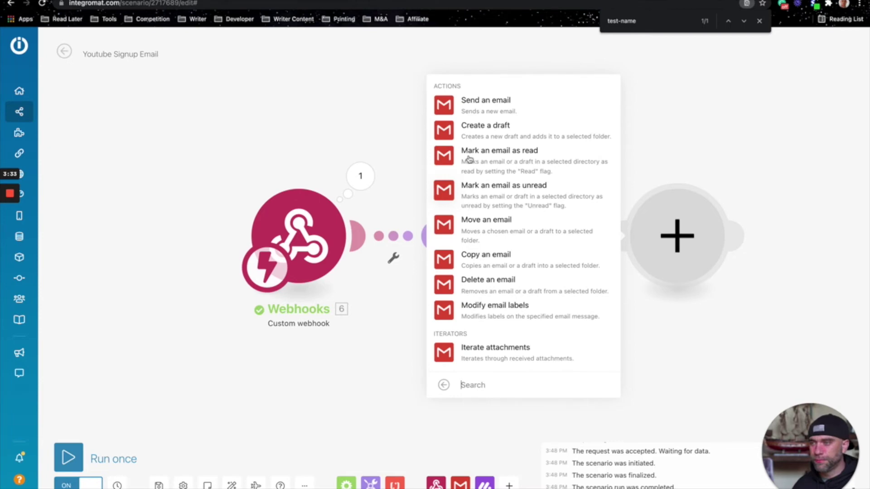
left_click(471, 108)
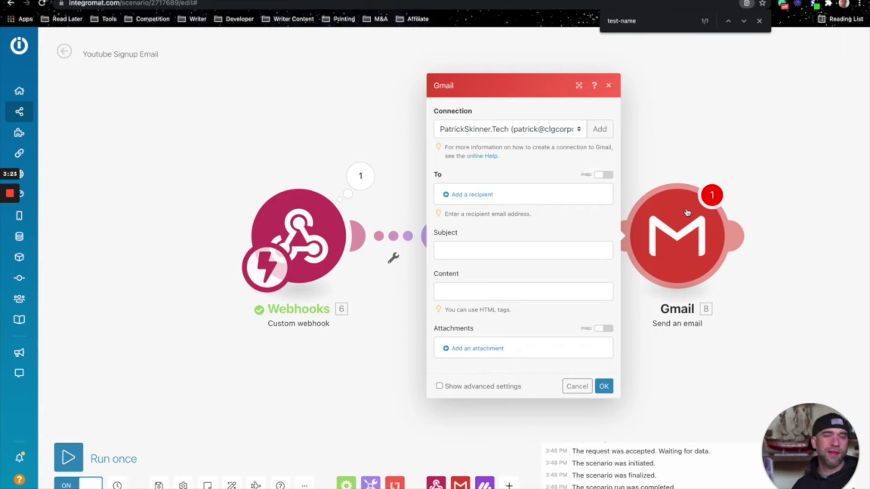
Add a recipient to the Gmail module, mapping its address to the Monday item's Email column value
left_click(472, 194)
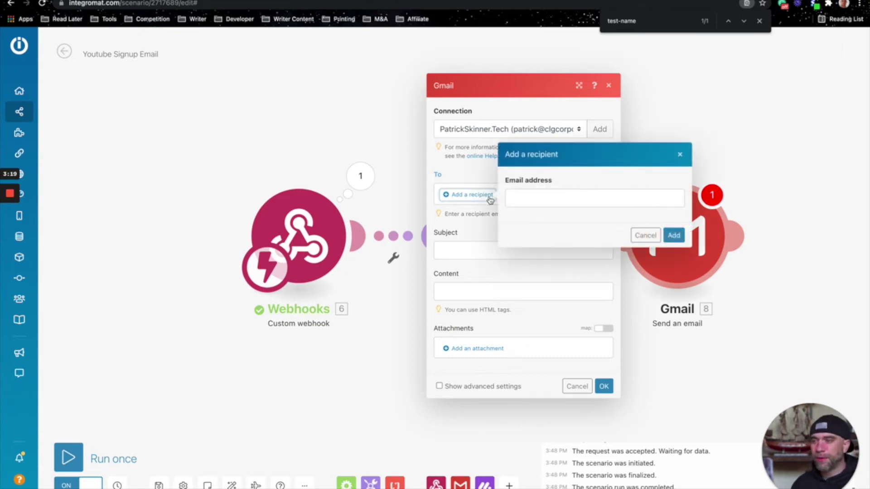
left_click(538, 200)
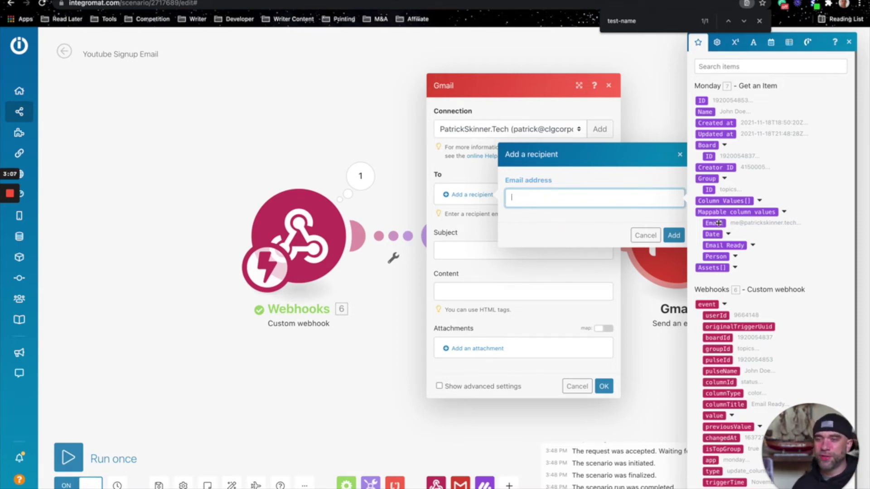
left_click_drag(719, 223, 635, 219)
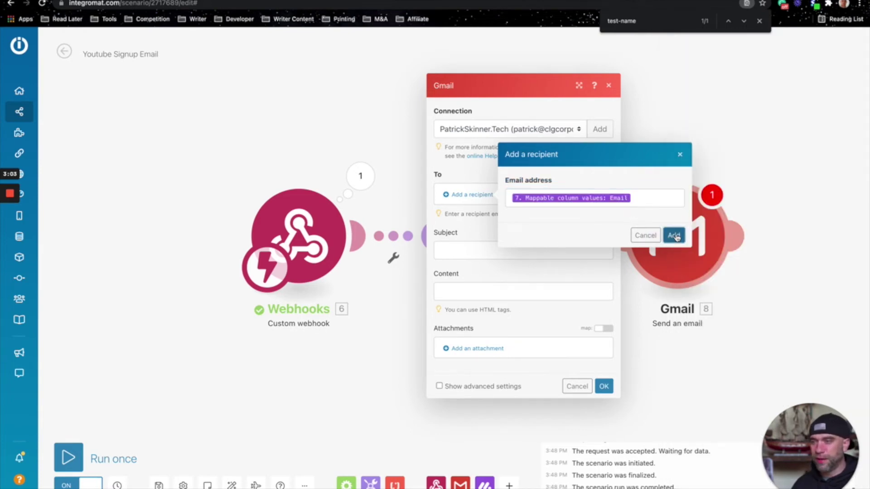
left_click(674, 235)
Set the email subject to "Subscribe to my Youtube Channel"
left_click(554, 256)
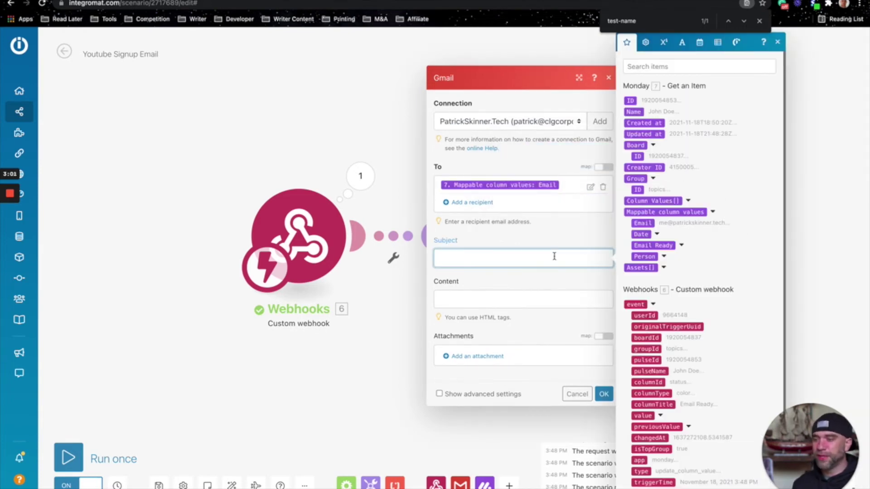
type("Subscribe to my Youtube Channel")
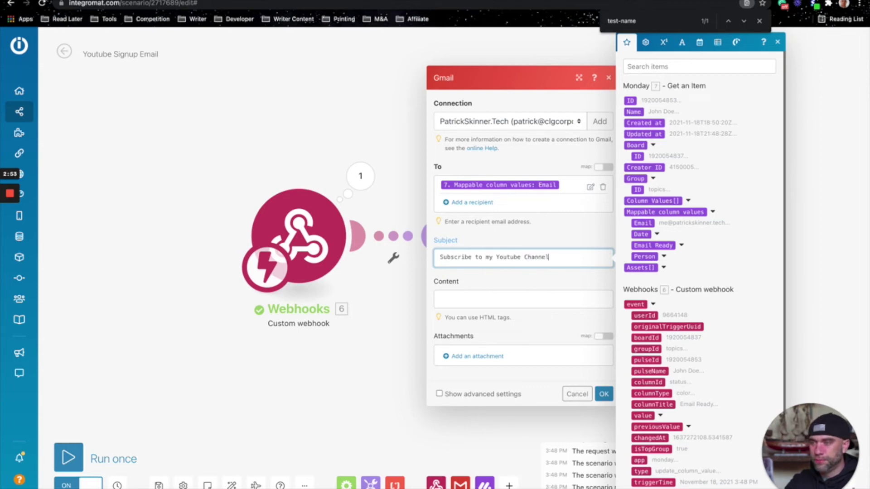
left_click(578, 239)
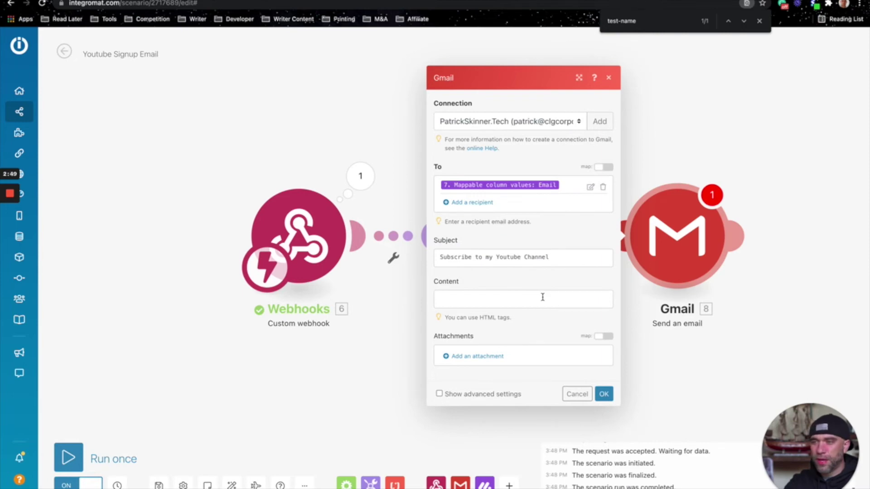
Paste the copied HTML email template into the Gmail module's content
left_click(542, 297)
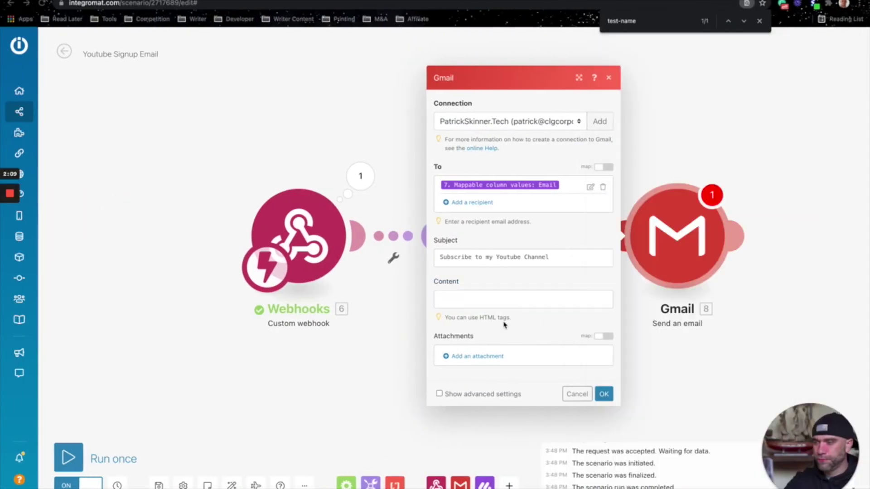
left_click(506, 302)
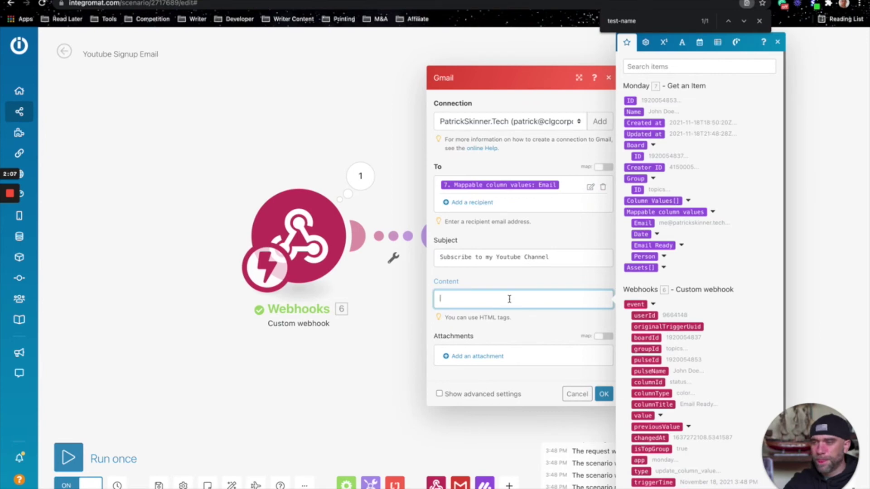
key("super+v")
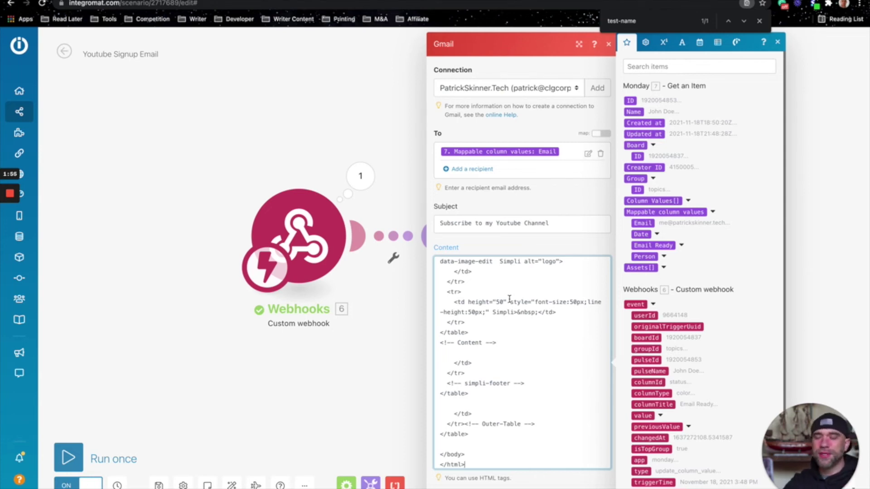
Find the "Test-Name" placeholder in the email content's HTML and replace it with the Monday item's Name value
key("super+f")
left_click(509, 339)
key("super+f")
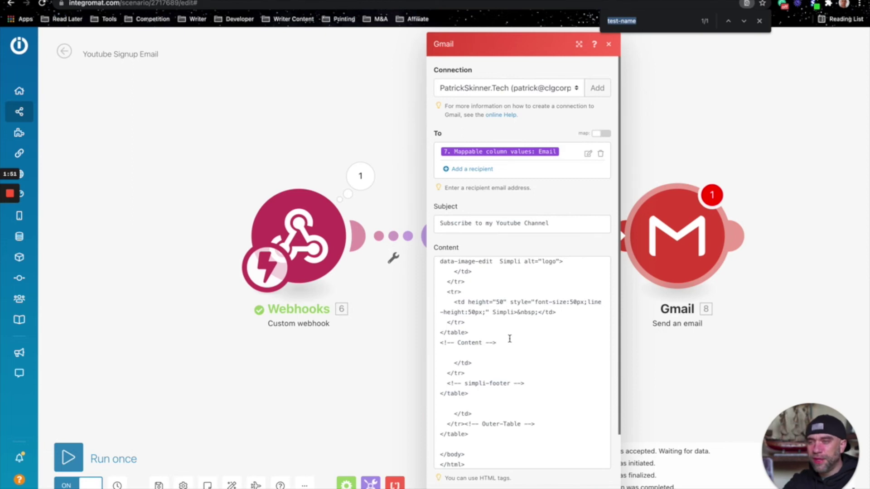
type("T")
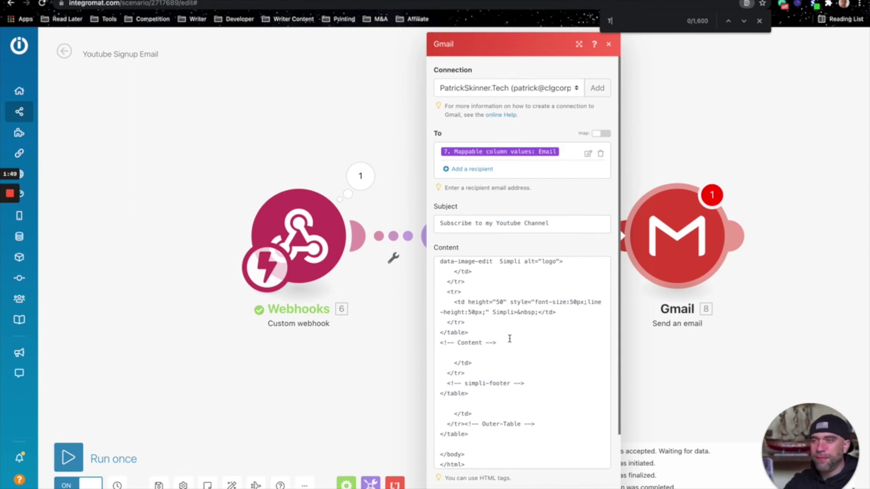
type("est-Name")
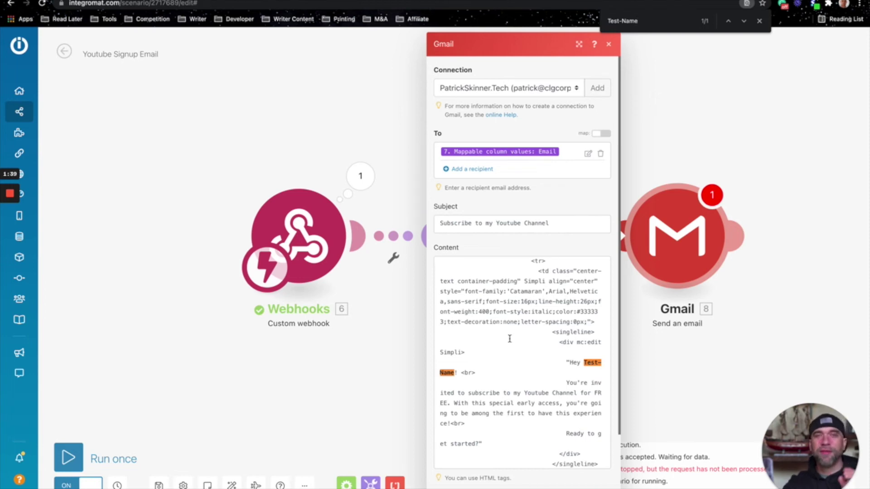
left_click(454, 371)
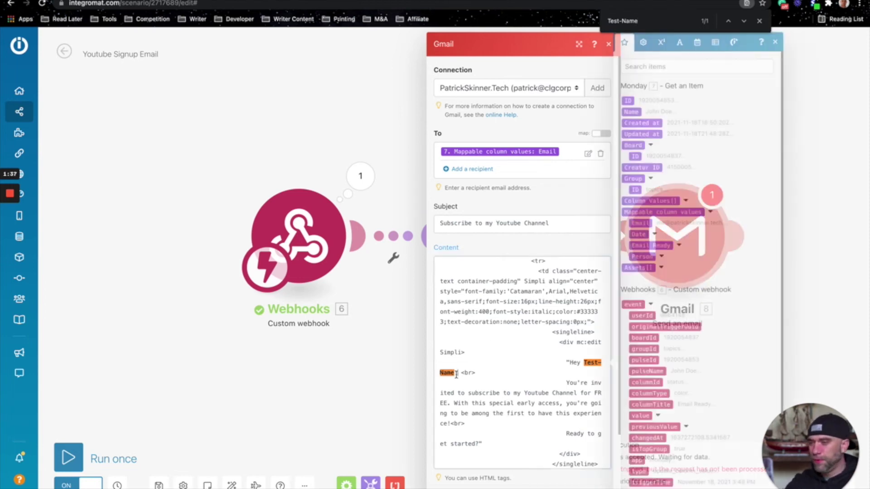
left_click(584, 362, "shift")
key("BackSpace")
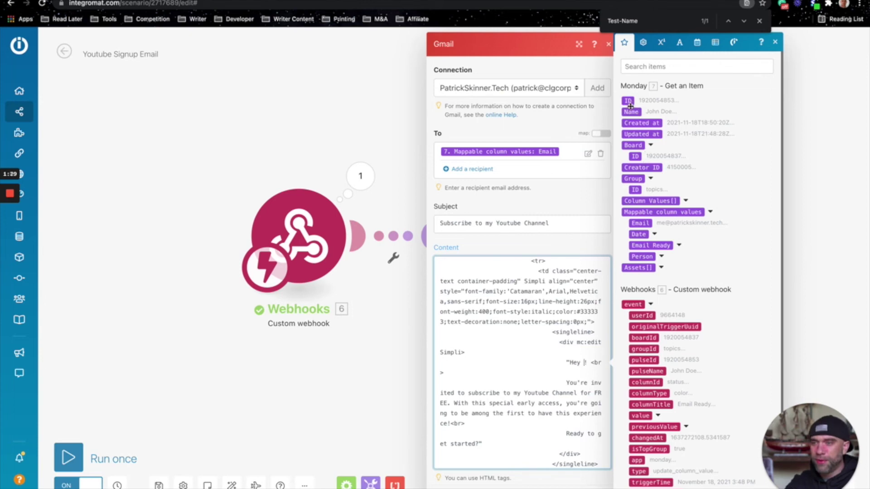
left_click_drag(631, 111, 585, 362)
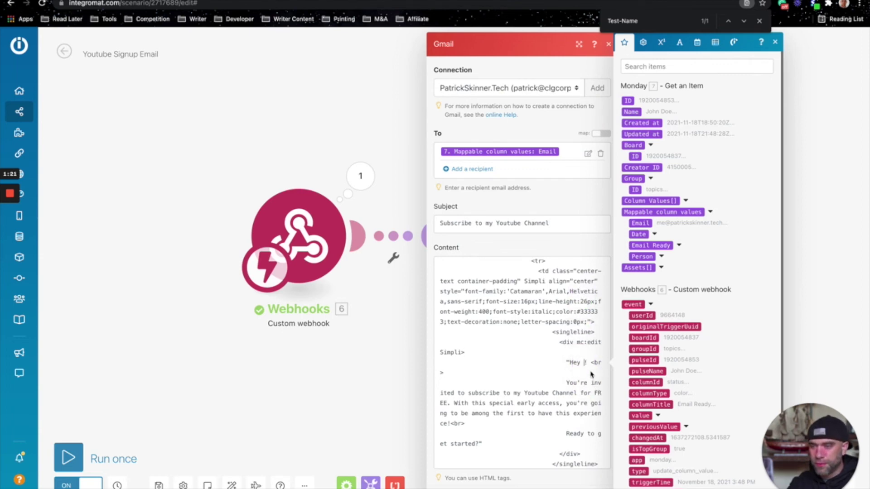
Add a comma after "Hey" in the greeting of the email content
scroll(568, 290, "up", 15)
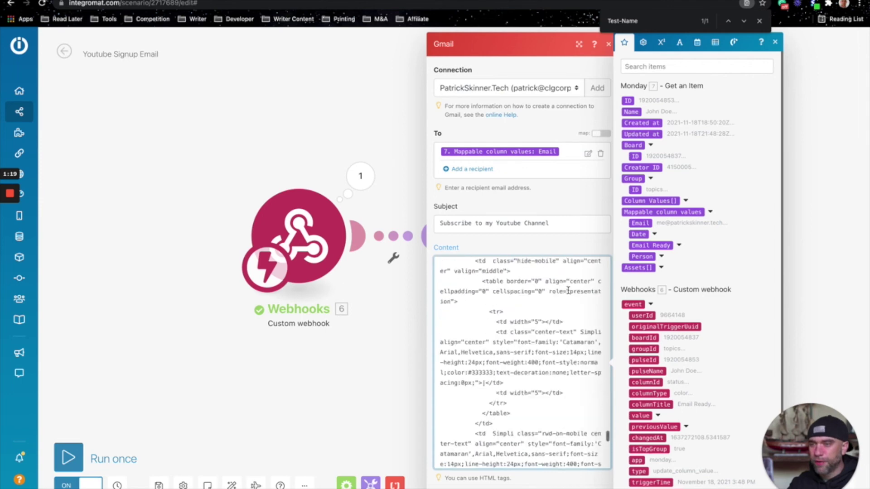
scroll(568, 290, "up", 8)
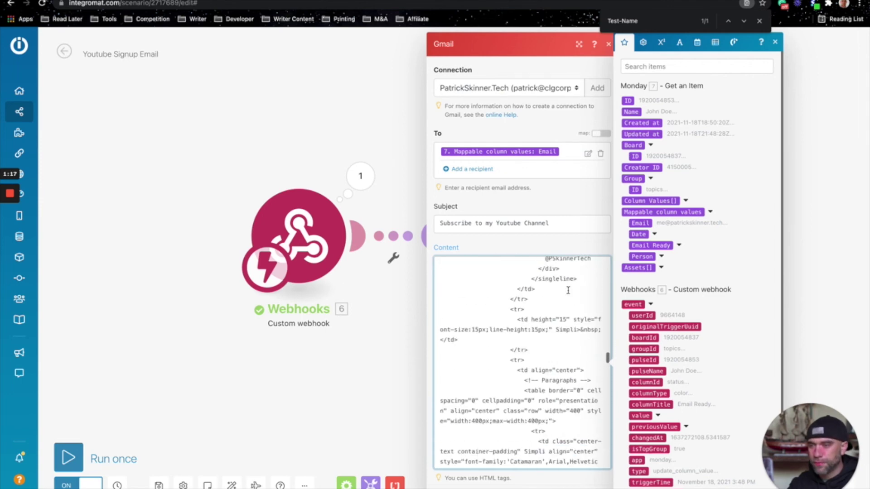
scroll(568, 290, "up", 2)
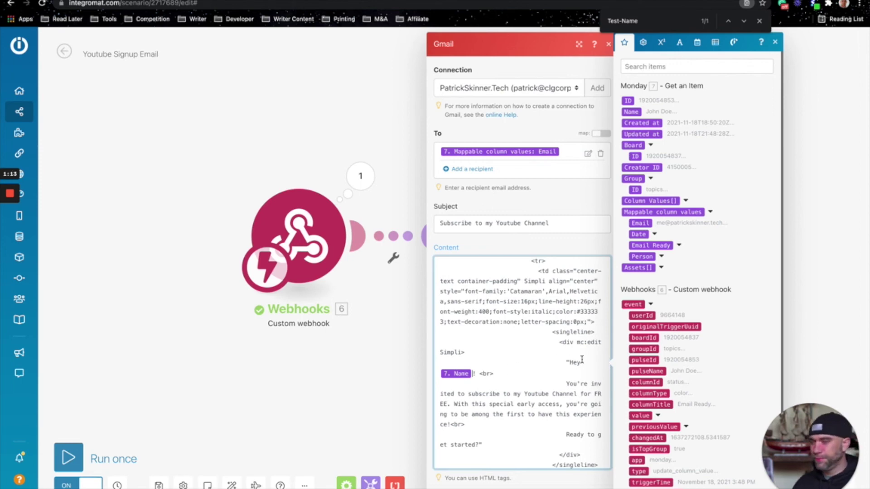
key("Down")
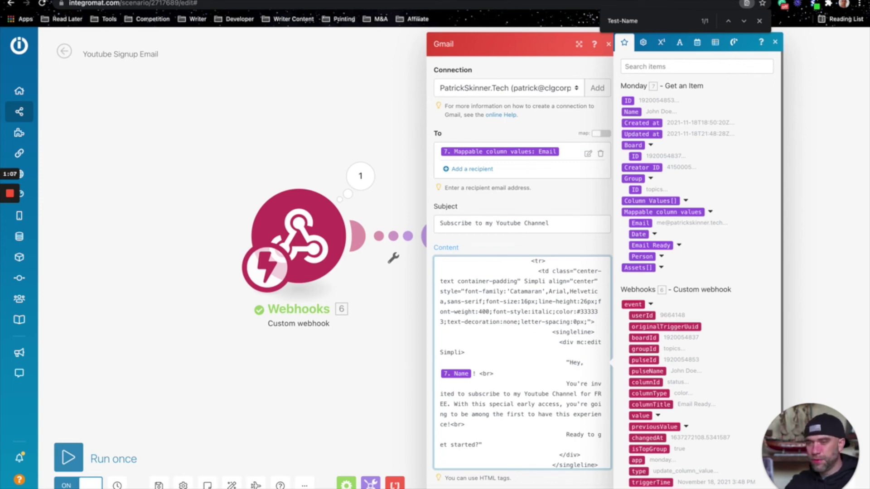
Run the scenario once, switch to the monday.com board and set the first item's Email Ready status to No and back to Yes
key("Escape")
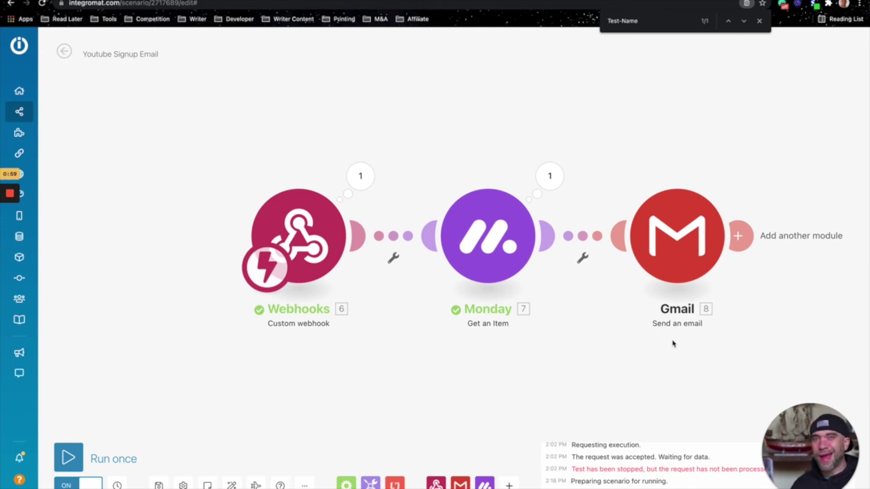
left_click(72, 460)
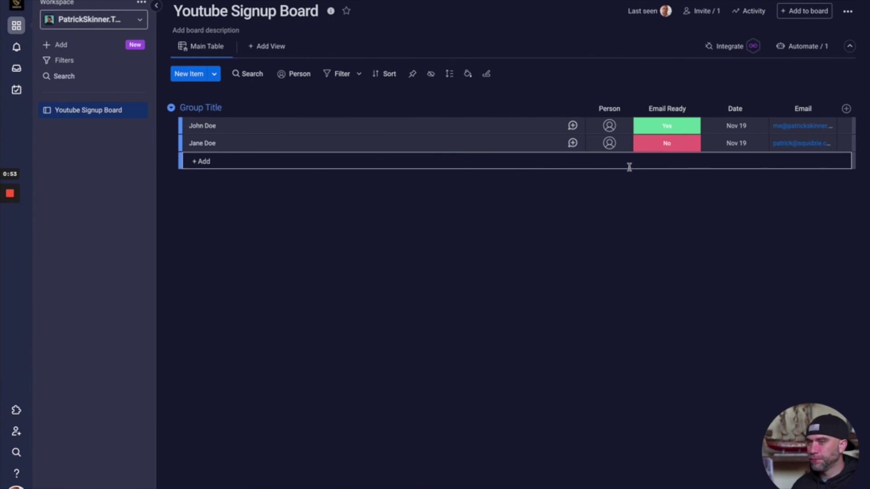
left_click(671, 122)
left_click(666, 150)
left_click(670, 127)
left_click(667, 169)
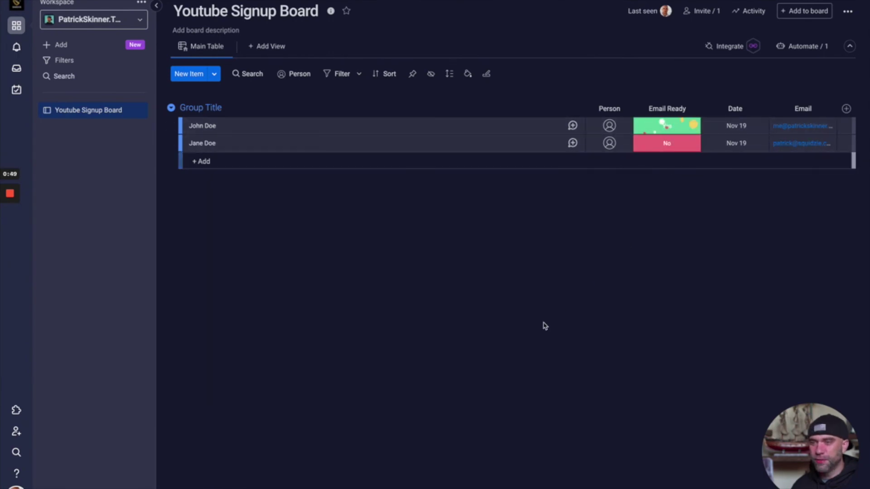
Switch to Gmail and examine the received "Subscribe to my Youtube Channel" email, including its greeting with the item's name
key("ctrl+Left")
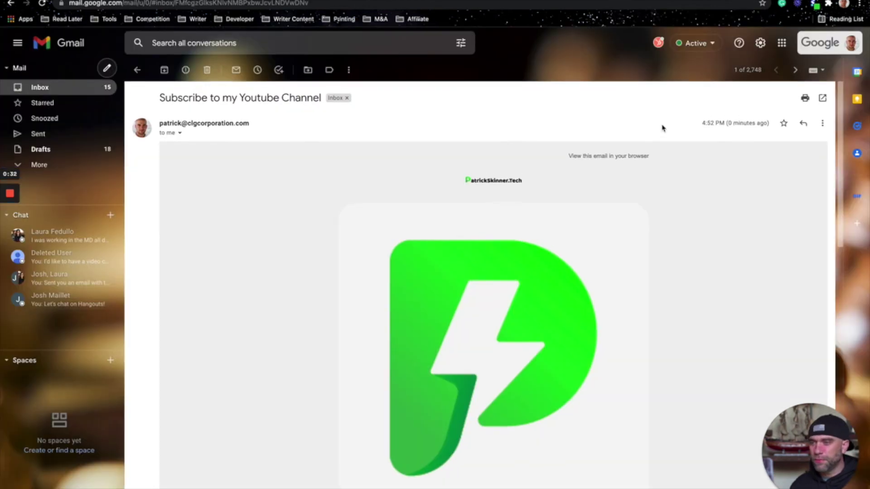
scroll(662, 128, "down", 4)
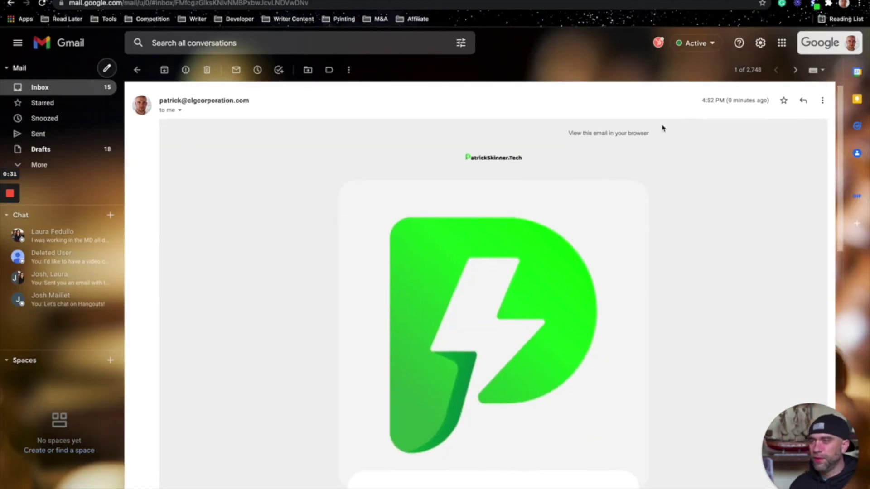
scroll(662, 128, "down", 6)
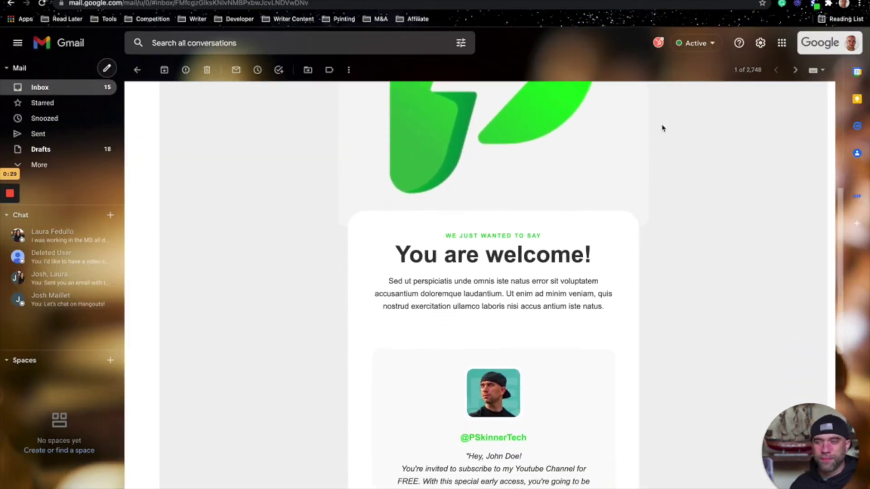
scroll(662, 128, "down", 1)
scroll(663, 129, "up", 4)
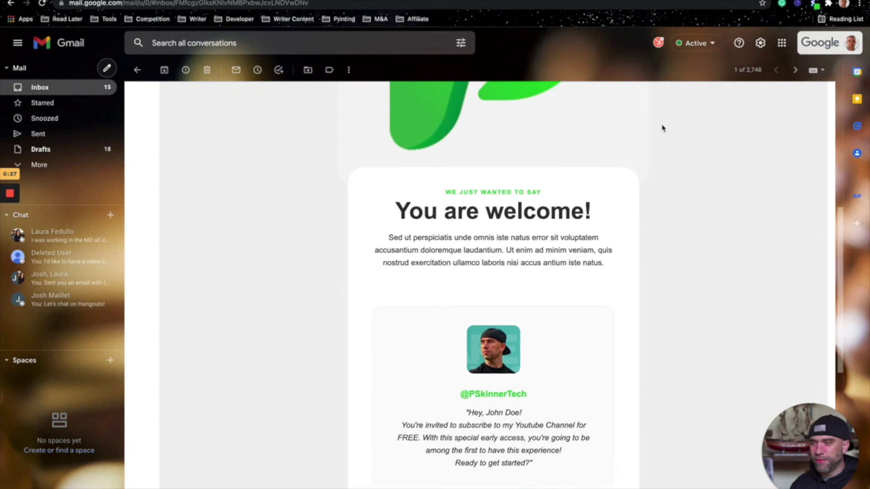
scroll(662, 128, "up", 2)
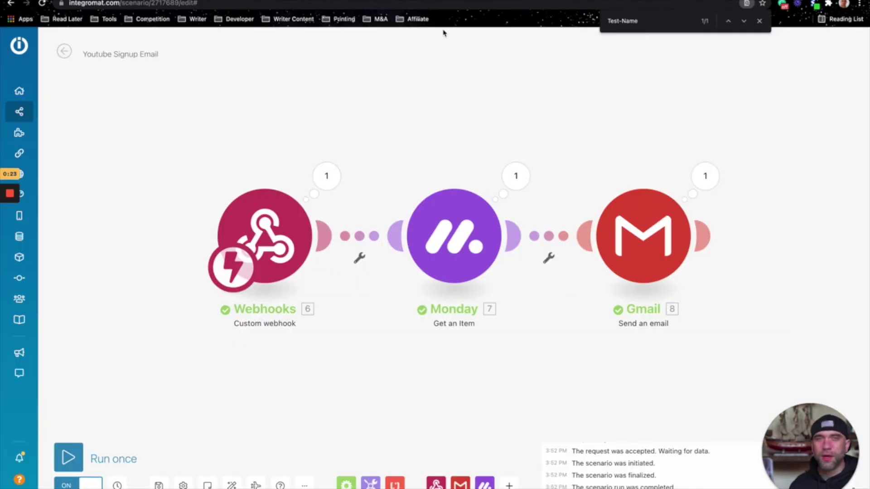